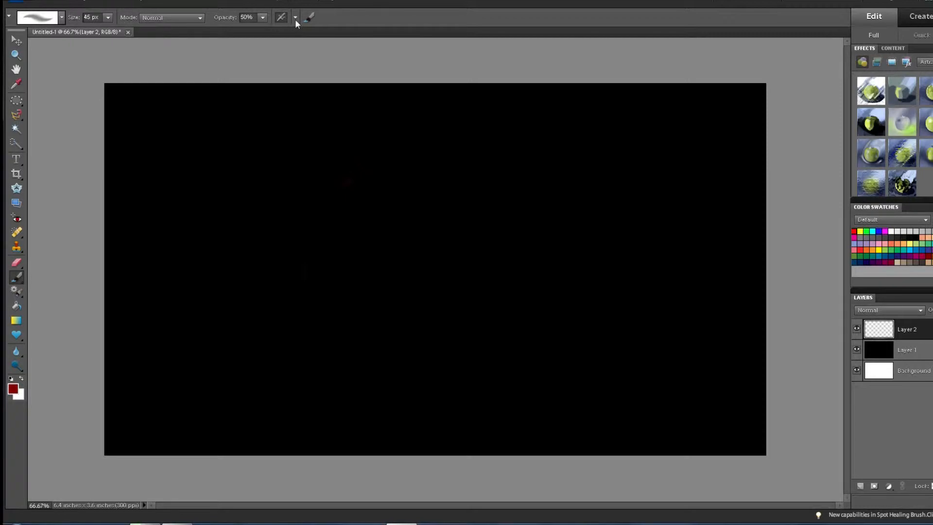
# Set the brush's tablet options so pen pressure controls size, opacity and roundness.
pyautogui.click(295, 18)
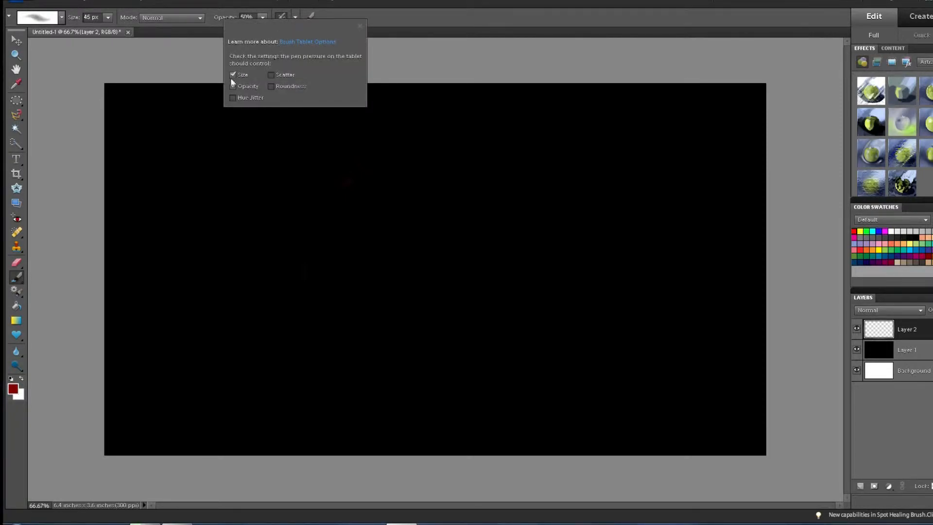
pyautogui.click(436, 21)
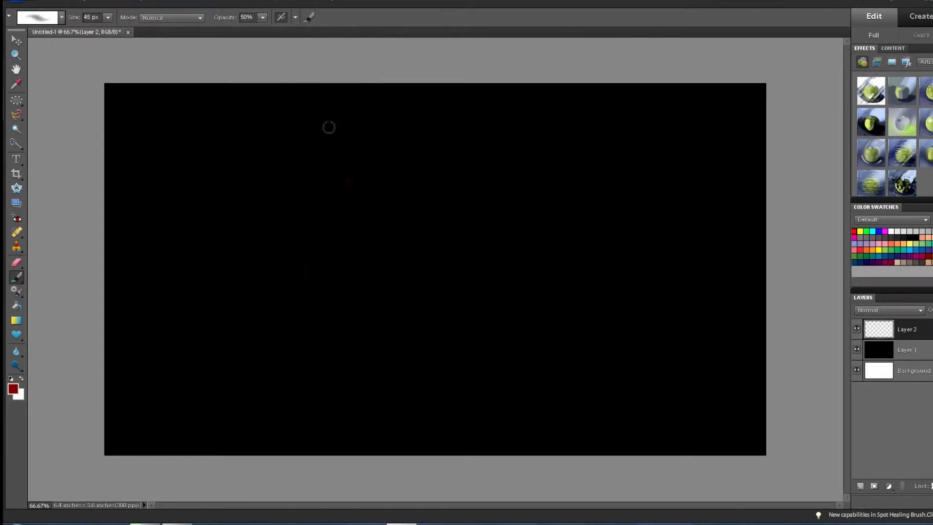
pyautogui.click(295, 17)
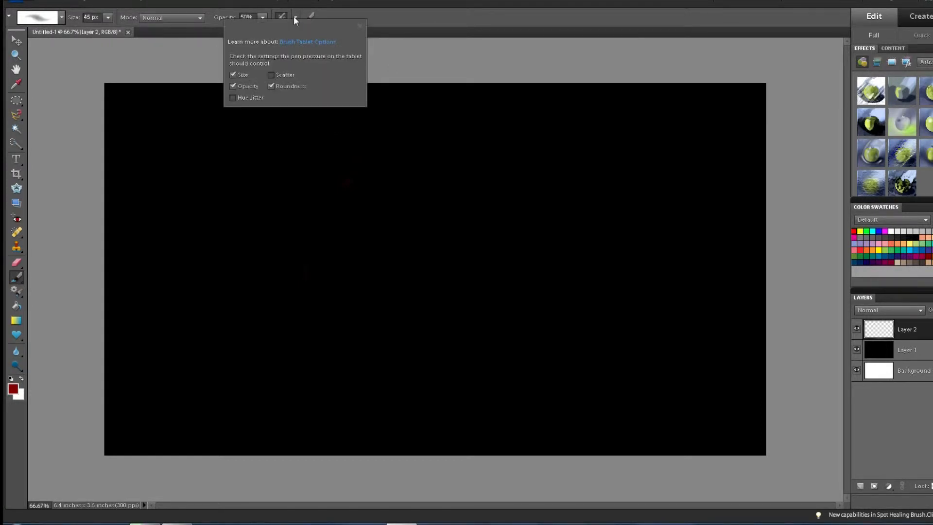
pyautogui.click(294, 16)
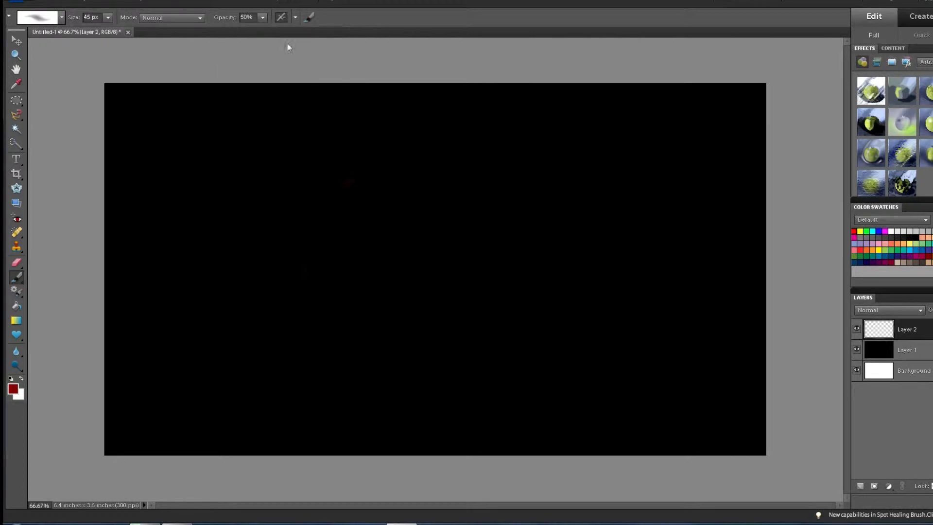
# Set the foreground colour to a dark red with R 160, G 0, B 0.
pyautogui.click(13, 389)
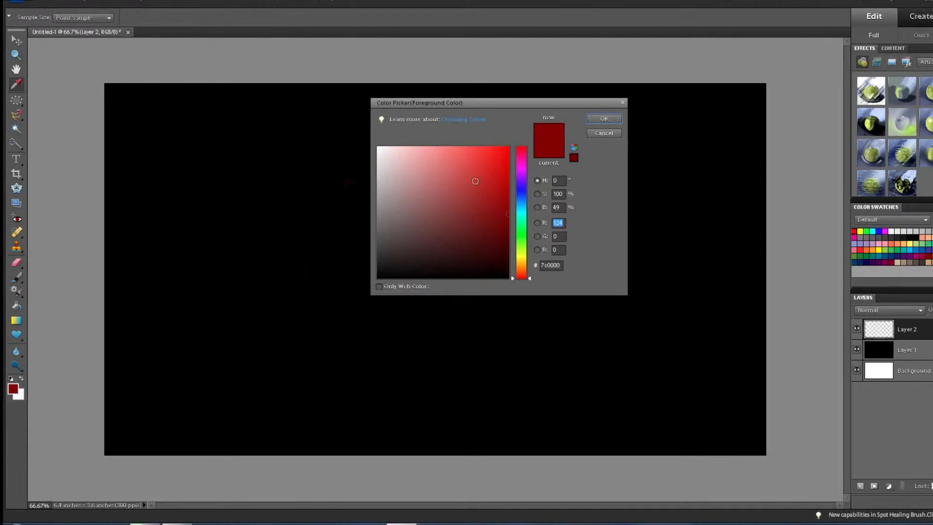
pyautogui.write('195')
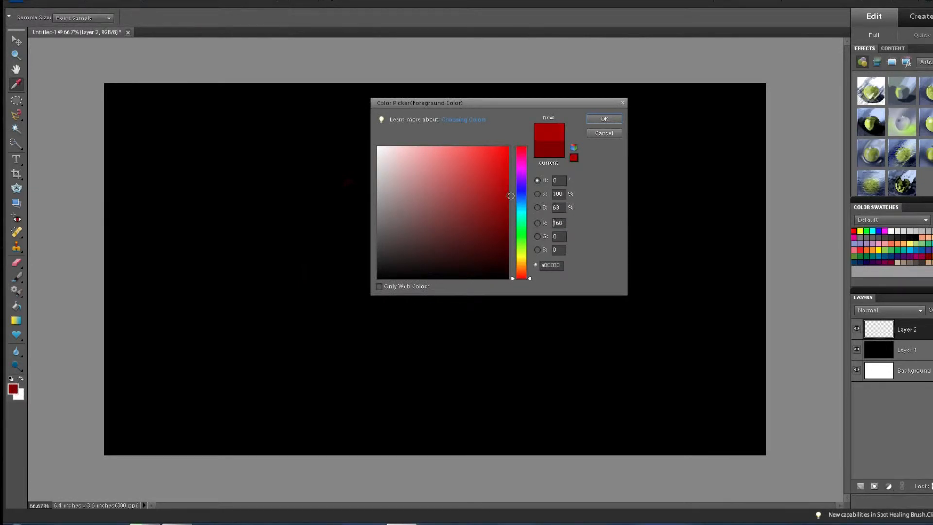
pyautogui.click(604, 118)
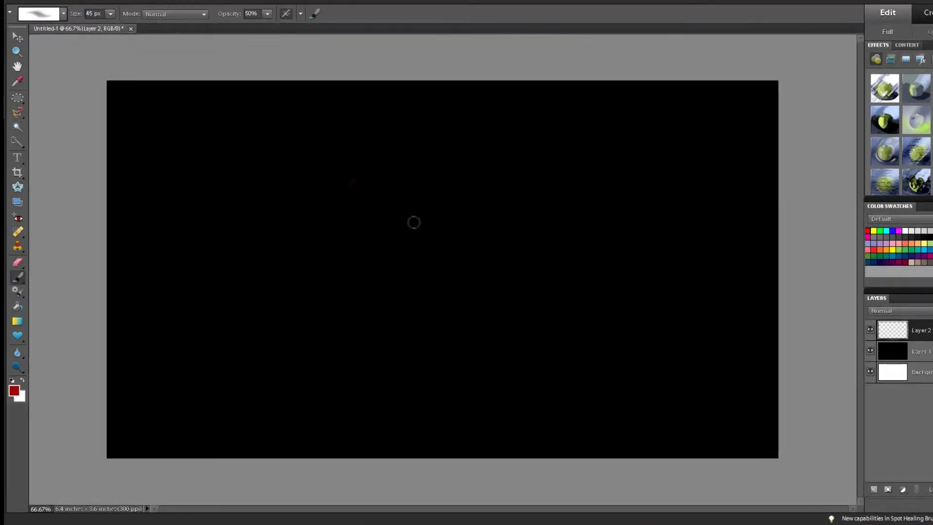
# Paint dark red, flame-like outlines of the letters P and S across the upper half of the black canvas.
pyautogui.moveTo(220, 234); pyautogui.dragTo(221, 257)
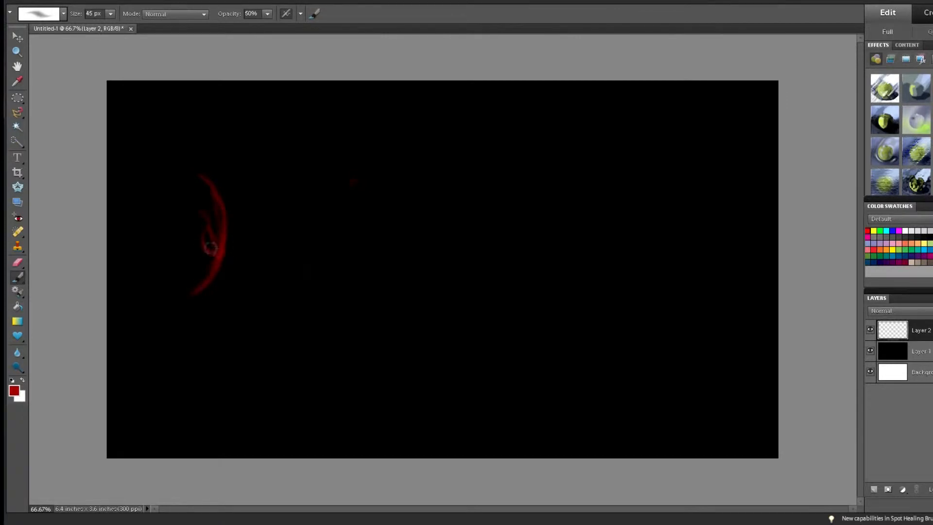
pyautogui.moveTo(232, 181)
pyautogui.mouseDown()
pyautogui.moveTo(278, 198)
pyautogui.moveTo(260, 248)
pyautogui.mouseUp()
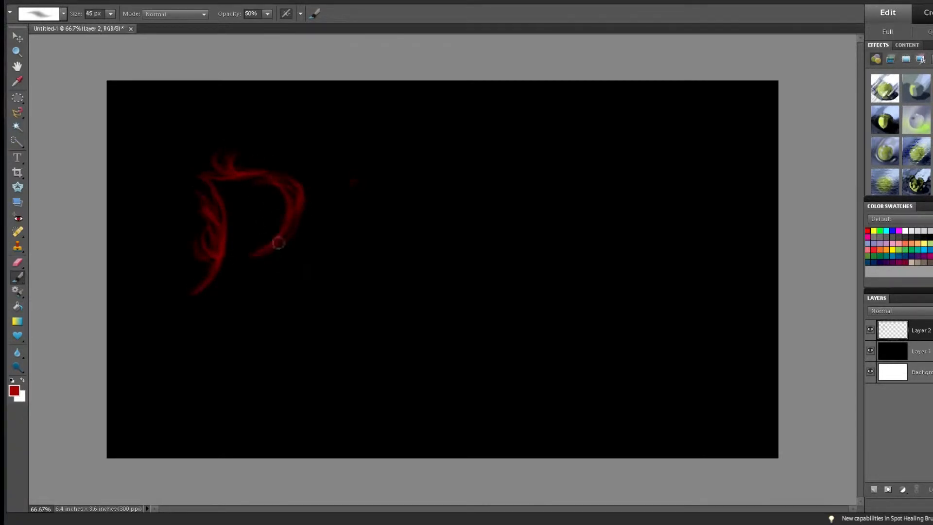
pyautogui.moveTo(240, 233); pyautogui.dragTo(266, 201)
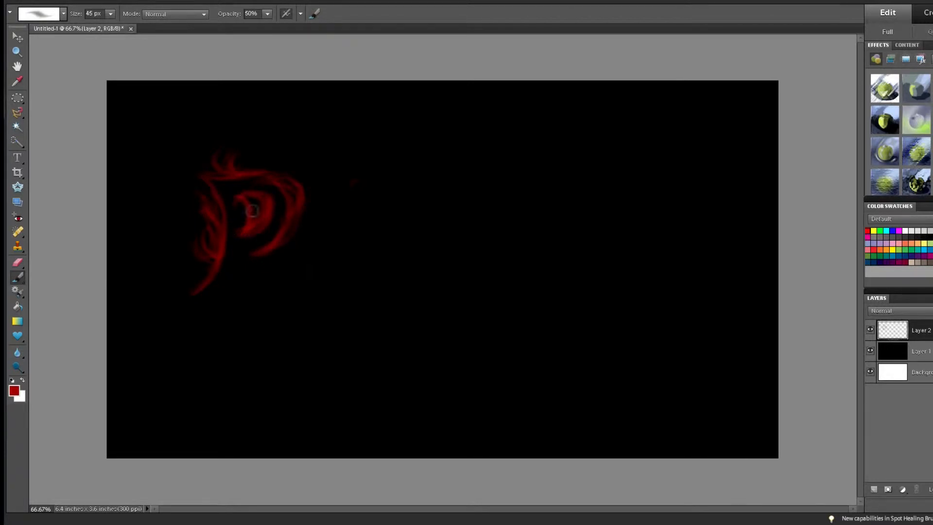
pyautogui.moveTo(245, 259); pyautogui.dragTo(258, 265)
pyautogui.moveTo(194, 200); pyautogui.dragTo(187, 193)
pyautogui.moveTo(187, 293)
pyautogui.mouseDown()
pyautogui.moveTo(210, 266)
pyautogui.moveTo(182, 202)
pyautogui.moveTo(252, 284)
pyautogui.mouseUp()
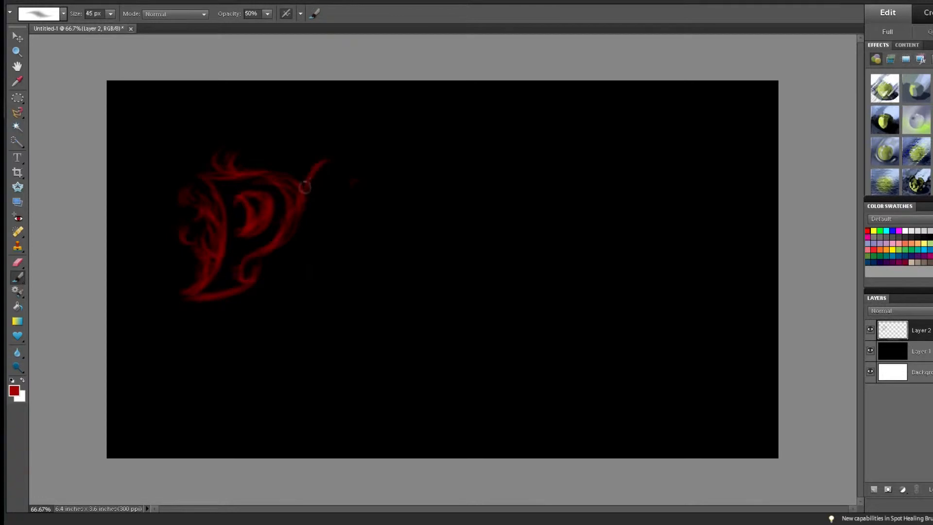
pyautogui.moveTo(326, 167)
pyautogui.mouseDown()
pyautogui.moveTo(347, 202)
pyautogui.moveTo(343, 220)
pyautogui.moveTo(371, 215)
pyautogui.moveTo(345, 254)
pyautogui.moveTo(359, 259)
pyautogui.moveTo(378, 245)
pyautogui.moveTo(388, 190)
pyautogui.moveTo(367, 202)
pyautogui.moveTo(360, 183)
pyautogui.moveTo(407, 224)
pyautogui.moveTo(404, 250)
pyautogui.moveTo(375, 288)
pyautogui.moveTo(301, 256)
pyautogui.mouseUp()
pyautogui.moveTo(295, 288)
pyautogui.mouseDown()
pyautogui.moveTo(293, 231)
pyautogui.moveTo(321, 251)
pyautogui.moveTo(311, 237)
pyautogui.moveTo(332, 239)
pyautogui.moveTo(359, 261)
pyautogui.moveTo(357, 221)
pyautogui.mouseUp()
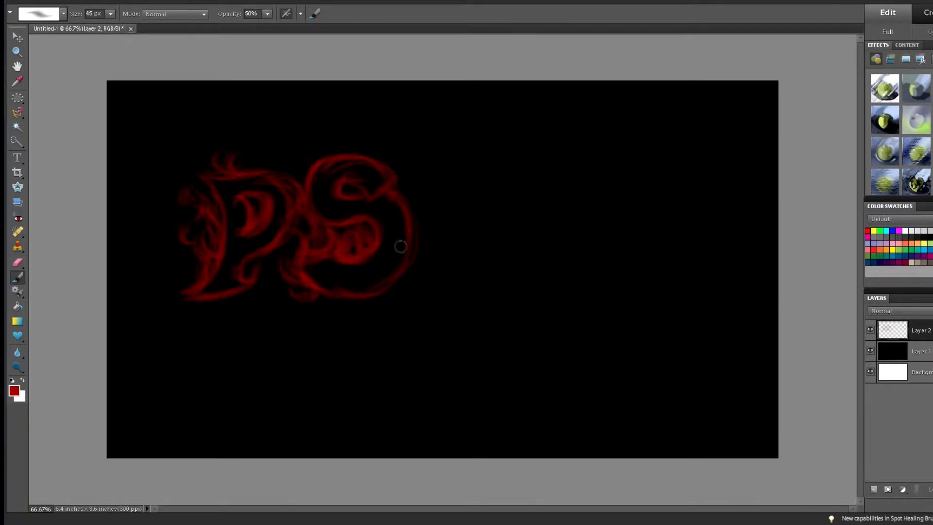
# Paint the dark red outline of a Y beside the S and add flame wisps above the letters.
pyautogui.moveTo(320, 131)
pyautogui.mouseDown()
pyautogui.moveTo(355, 135)
pyautogui.moveTo(445, 204)
pyautogui.moveTo(493, 149)
pyautogui.moveTo(478, 245)
pyautogui.mouseUp()
pyautogui.moveTo(411, 238)
pyautogui.mouseDown()
pyautogui.moveTo(428, 296)
pyautogui.moveTo(481, 287)
pyautogui.mouseUp()
pyautogui.moveTo(474, 237); pyautogui.dragTo(510, 285)
pyautogui.moveTo(379, 138)
pyautogui.mouseDown()
pyautogui.moveTo(390, 162)
pyautogui.moveTo(374, 120)
pyautogui.mouseUp()
pyautogui.moveTo(387, 130); pyautogui.dragTo(394, 156)
pyautogui.moveTo(415, 122)
pyautogui.mouseDown()
pyautogui.moveTo(402, 146)
pyautogui.moveTo(432, 189)
pyautogui.moveTo(463, 118)
pyautogui.moveTo(492, 147)
pyautogui.moveTo(508, 137)
pyautogui.moveTo(523, 192)
pyautogui.mouseUp()
pyautogui.moveTo(213, 192); pyautogui.dragTo(206, 168)
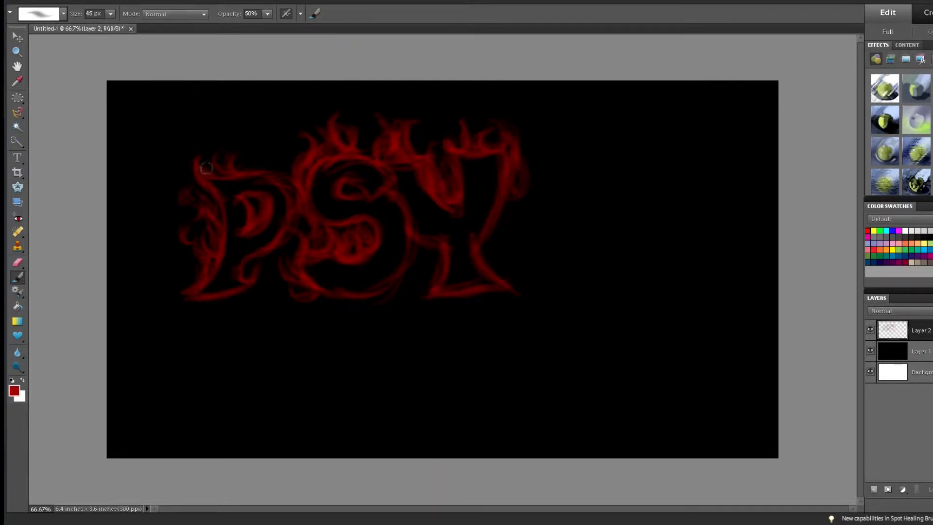
# Paint the dark red outlines of K and O with flame wisps rising from them to complete PSYKO.
pyautogui.moveTo(542, 148)
pyautogui.mouseDown()
pyautogui.moveTo(579, 241)
pyautogui.moveTo(501, 251)
pyautogui.moveTo(531, 264)
pyautogui.moveTo(601, 266)
pyautogui.mouseUp()
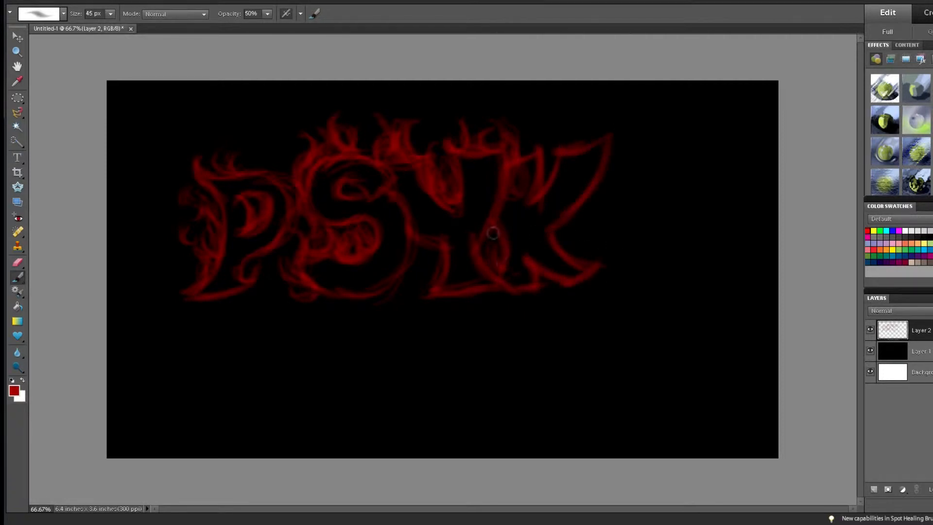
pyautogui.moveTo(532, 109)
pyautogui.mouseDown()
pyautogui.moveTo(514, 157)
pyautogui.moveTo(603, 104)
pyautogui.moveTo(625, 122)
pyautogui.mouseUp()
pyautogui.moveTo(581, 214); pyautogui.dragTo(680, 259)
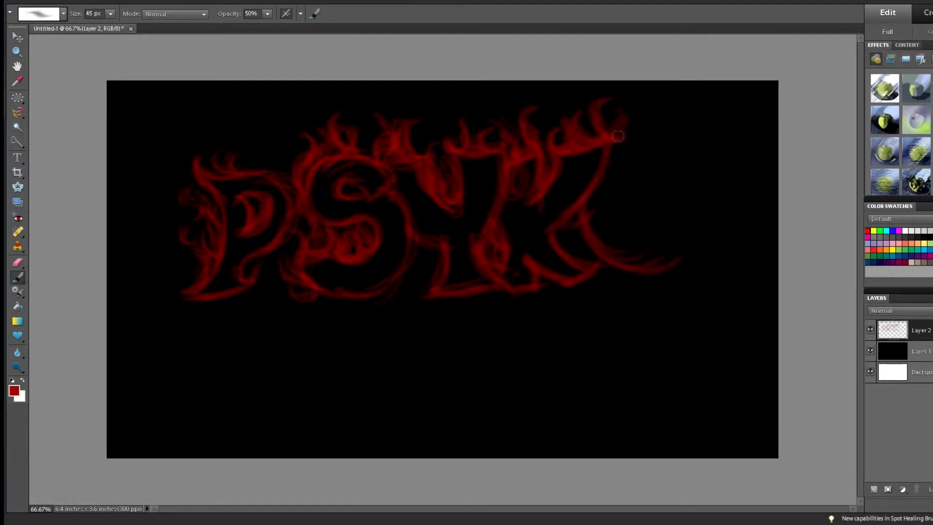
pyautogui.moveTo(617, 136); pyautogui.dragTo(676, 255)
pyautogui.moveTo(639, 184)
pyautogui.mouseDown()
pyautogui.moveTo(615, 183)
pyautogui.moveTo(641, 234)
pyautogui.moveTo(642, 189)
pyautogui.mouseUp()
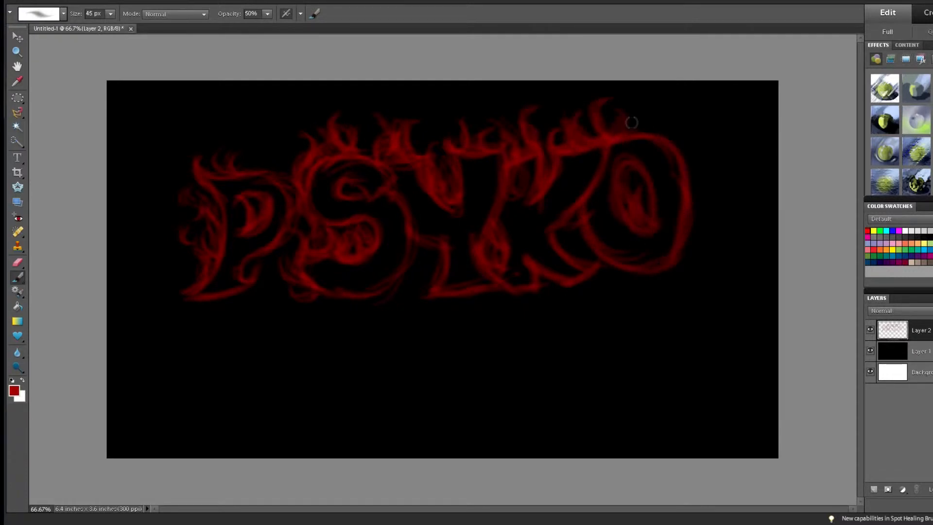
pyautogui.moveTo(688, 171); pyautogui.dragTo(687, 138)
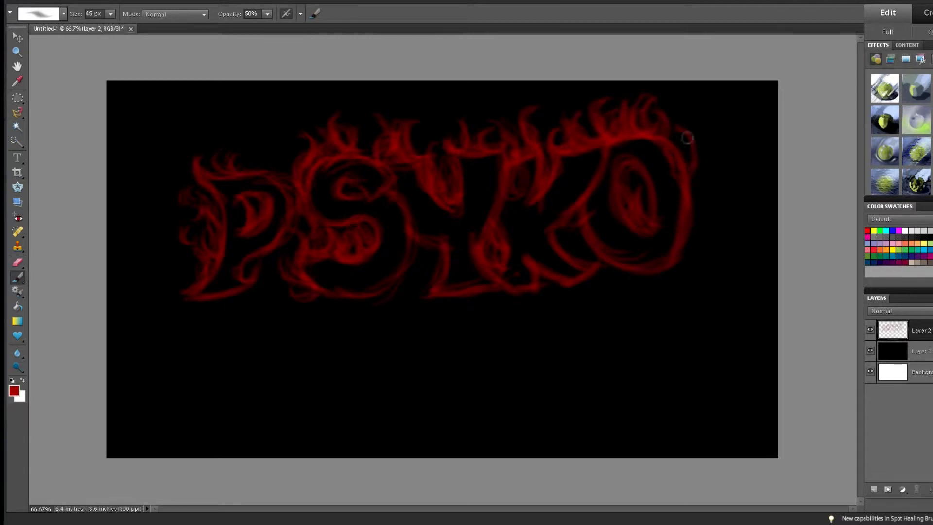
# Fill the insides of all five PSYKO letters with flowing dark red flame strokes.
pyautogui.moveTo(269, 152)
pyautogui.mouseDown()
pyautogui.moveTo(241, 191)
pyautogui.moveTo(230, 268)
pyautogui.moveTo(230, 255)
pyautogui.moveTo(274, 224)
pyautogui.moveTo(275, 199)
pyautogui.moveTo(232, 224)
pyautogui.moveTo(216, 188)
pyautogui.moveTo(238, 247)
pyautogui.moveTo(226, 241)
pyautogui.moveTo(244, 233)
pyautogui.moveTo(226, 257)
pyautogui.mouseUp()
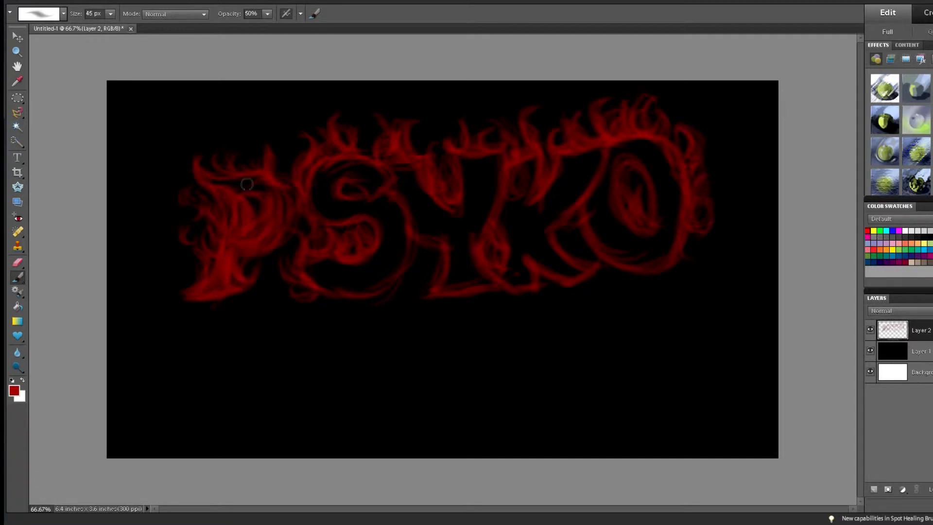
pyautogui.moveTo(229, 181); pyautogui.dragTo(269, 191)
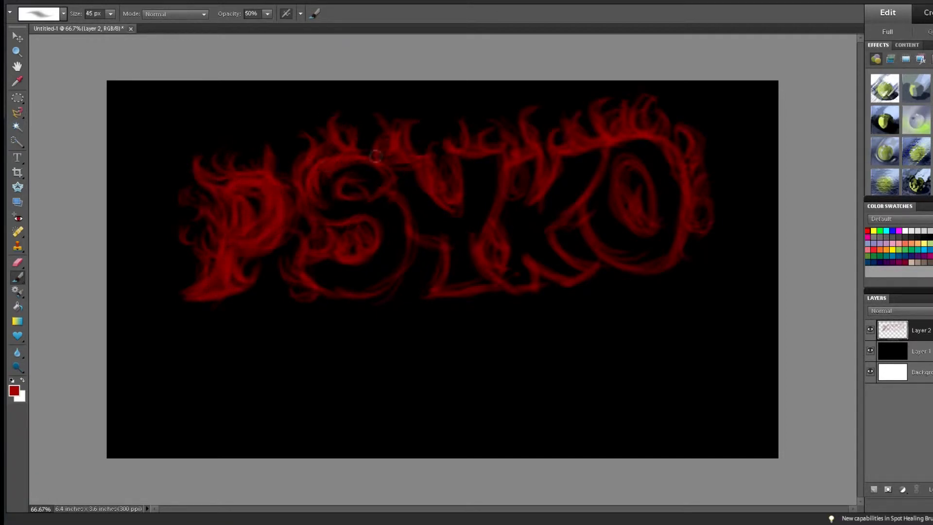
pyautogui.moveTo(357, 191)
pyautogui.mouseDown()
pyautogui.moveTo(381, 265)
pyautogui.moveTo(388, 251)
pyautogui.moveTo(359, 278)
pyautogui.moveTo(389, 210)
pyautogui.mouseUp()
pyautogui.moveTo(421, 161); pyautogui.dragTo(417, 231)
pyautogui.moveTo(462, 195)
pyautogui.mouseDown()
pyautogui.moveTo(481, 189)
pyautogui.moveTo(473, 156)
pyautogui.mouseUp()
pyautogui.moveTo(454, 255)
pyautogui.mouseDown()
pyautogui.moveTo(473, 215)
pyautogui.moveTo(467, 277)
pyautogui.moveTo(480, 231)
pyautogui.mouseUp()
pyautogui.moveTo(528, 278); pyautogui.dragTo(533, 270)
pyautogui.moveTo(484, 229)
pyautogui.mouseDown()
pyautogui.moveTo(486, 248)
pyautogui.moveTo(502, 228)
pyautogui.moveTo(524, 223)
pyautogui.moveTo(528, 191)
pyautogui.moveTo(561, 205)
pyautogui.moveTo(550, 154)
pyautogui.moveTo(562, 205)
pyautogui.moveTo(592, 153)
pyautogui.moveTo(572, 139)
pyautogui.moveTo(551, 239)
pyautogui.moveTo(520, 241)
pyautogui.moveTo(574, 267)
pyautogui.mouseUp()
pyautogui.moveTo(646, 155)
pyautogui.mouseDown()
pyautogui.moveTo(674, 214)
pyautogui.moveTo(593, 229)
pyautogui.moveTo(608, 175)
pyautogui.moveTo(630, 154)
pyautogui.moveTo(615, 161)
pyautogui.moveTo(636, 248)
pyautogui.moveTo(644, 218)
pyautogui.moveTo(633, 266)
pyautogui.moveTo(678, 263)
pyautogui.mouseUp()
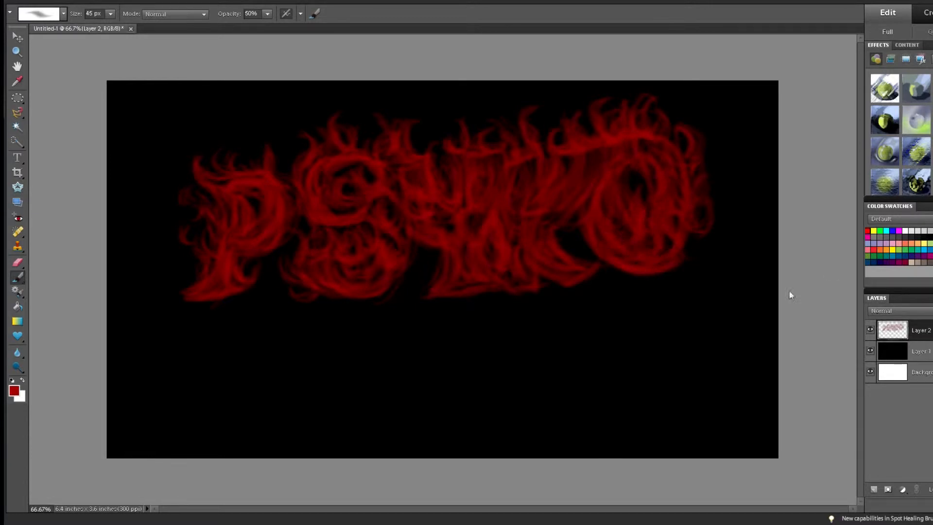
# Add a new layer and paint light red flame strokes over the P.
pyautogui.click(874, 491)
pyautogui.click(873, 231)
pyautogui.moveTo(204, 170)
pyautogui.mouseDown()
pyautogui.moveTo(223, 178)
pyautogui.moveTo(228, 160)
pyautogui.moveTo(276, 198)
pyautogui.mouseUp()
pyautogui.moveTo(218, 193); pyautogui.dragTo(239, 245)
pyautogui.moveTo(242, 209); pyautogui.dragTo(255, 240)
pyautogui.moveTo(267, 197)
pyautogui.mouseDown()
pyautogui.moveTo(286, 231)
pyautogui.moveTo(235, 247)
pyautogui.mouseUp()
pyautogui.moveTo(189, 288)
pyautogui.mouseDown()
pyautogui.moveTo(224, 258)
pyautogui.moveTo(214, 278)
pyautogui.mouseUp()
pyautogui.moveTo(229, 230)
pyautogui.mouseDown()
pyautogui.moveTo(218, 261)
pyautogui.moveTo(239, 267)
pyautogui.mouseUp()
pyautogui.moveTo(241, 275); pyautogui.dragTo(189, 293)
pyautogui.moveTo(214, 290); pyautogui.dragTo(233, 277)
pyautogui.moveTo(220, 189); pyautogui.dragTo(228, 210)
pyautogui.moveTo(234, 176); pyautogui.dragTo(272, 180)
# Paint the same light red flame strokes over the S, Y, K and O.
pyautogui.moveTo(319, 278)
pyautogui.mouseDown()
pyautogui.moveTo(324, 247)
pyautogui.moveTo(332, 282)
pyautogui.moveTo(358, 275)
pyautogui.mouseUp()
pyautogui.moveTo(311, 214)
pyautogui.mouseDown()
pyautogui.moveTo(333, 181)
pyautogui.moveTo(327, 198)
pyautogui.moveTo(320, 154)
pyautogui.moveTo(336, 133)
pyautogui.moveTo(331, 158)
pyautogui.moveTo(346, 176)
pyautogui.moveTo(349, 145)
pyautogui.moveTo(378, 178)
pyautogui.moveTo(369, 172)
pyautogui.moveTo(378, 191)
pyautogui.moveTo(347, 189)
pyautogui.moveTo(372, 197)
pyautogui.moveTo(340, 218)
pyautogui.moveTo(354, 204)
pyautogui.moveTo(394, 230)
pyautogui.moveTo(400, 193)
pyautogui.mouseUp()
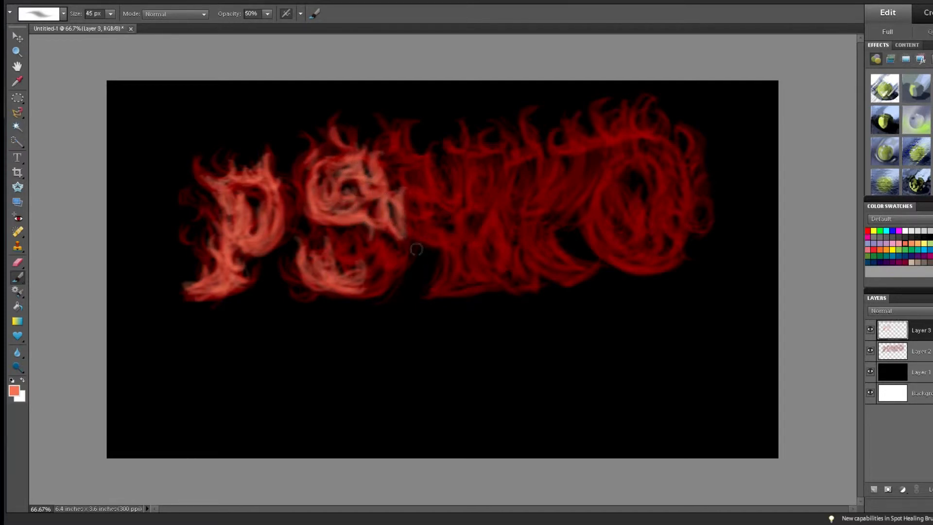
pyautogui.moveTo(341, 277)
pyautogui.mouseDown()
pyautogui.moveTo(362, 241)
pyautogui.moveTo(384, 229)
pyautogui.moveTo(389, 280)
pyautogui.moveTo(398, 229)
pyautogui.moveTo(427, 204)
pyautogui.moveTo(408, 168)
pyautogui.moveTo(444, 153)
pyautogui.moveTo(417, 166)
pyautogui.moveTo(406, 219)
pyautogui.moveTo(428, 136)
pyautogui.moveTo(410, 236)
pyautogui.mouseUp()
pyautogui.moveTo(490, 217)
pyautogui.mouseDown()
pyautogui.moveTo(473, 247)
pyautogui.moveTo(462, 166)
pyautogui.moveTo(440, 218)
pyautogui.moveTo(454, 199)
pyautogui.mouseUp()
pyautogui.moveTo(478, 154)
pyautogui.mouseDown()
pyautogui.moveTo(495, 202)
pyautogui.moveTo(479, 241)
pyautogui.moveTo(447, 238)
pyautogui.moveTo(481, 265)
pyautogui.moveTo(440, 289)
pyautogui.moveTo(498, 243)
pyautogui.moveTo(554, 278)
pyautogui.moveTo(566, 247)
pyautogui.moveTo(518, 201)
pyautogui.moveTo(527, 277)
pyautogui.moveTo(576, 217)
pyautogui.moveTo(549, 204)
pyautogui.moveTo(603, 144)
pyautogui.moveTo(515, 161)
pyautogui.moveTo(544, 155)
pyautogui.moveTo(517, 165)
pyautogui.moveTo(575, 209)
pyautogui.moveTo(596, 247)
pyautogui.moveTo(688, 240)
pyautogui.moveTo(620, 181)
pyautogui.moveTo(654, 188)
pyautogui.moveTo(596, 231)
pyautogui.moveTo(688, 199)
pyautogui.moveTo(654, 192)
pyautogui.moveTo(675, 209)
pyautogui.moveTo(627, 126)
pyautogui.moveTo(640, 157)
pyautogui.moveTo(657, 122)
pyautogui.moveTo(678, 182)
pyautogui.mouseUp()
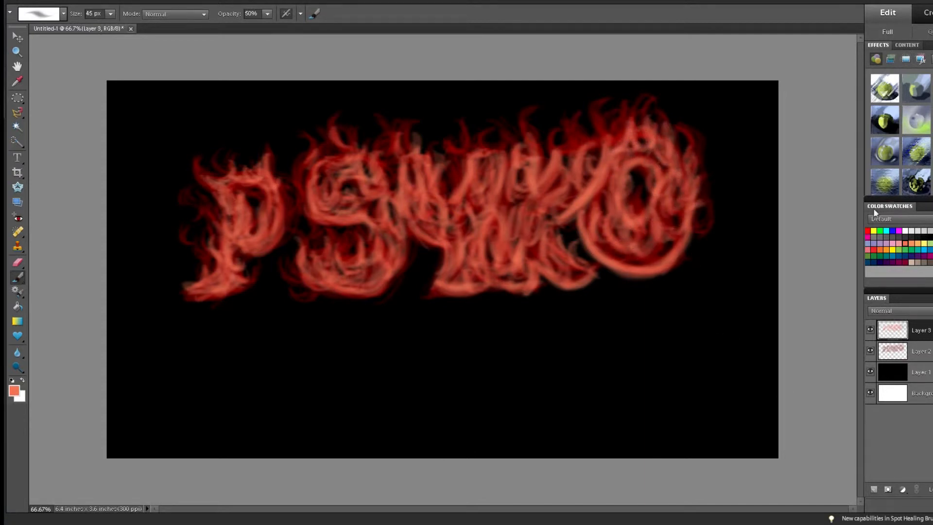
# Add another new layer and paint yellow flame highlights on the P and S.
pyautogui.click(874, 489)
pyautogui.click(873, 231)
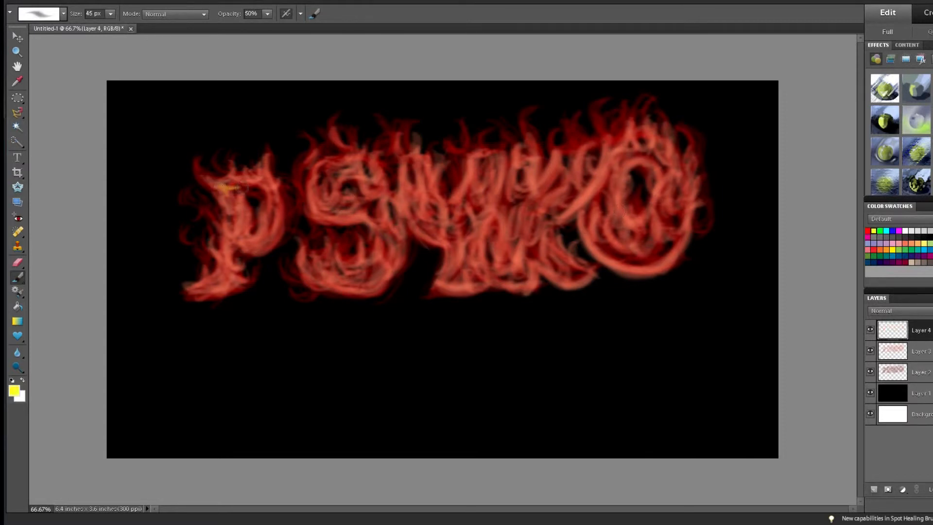
pyautogui.moveTo(268, 235); pyautogui.dragTo(278, 214)
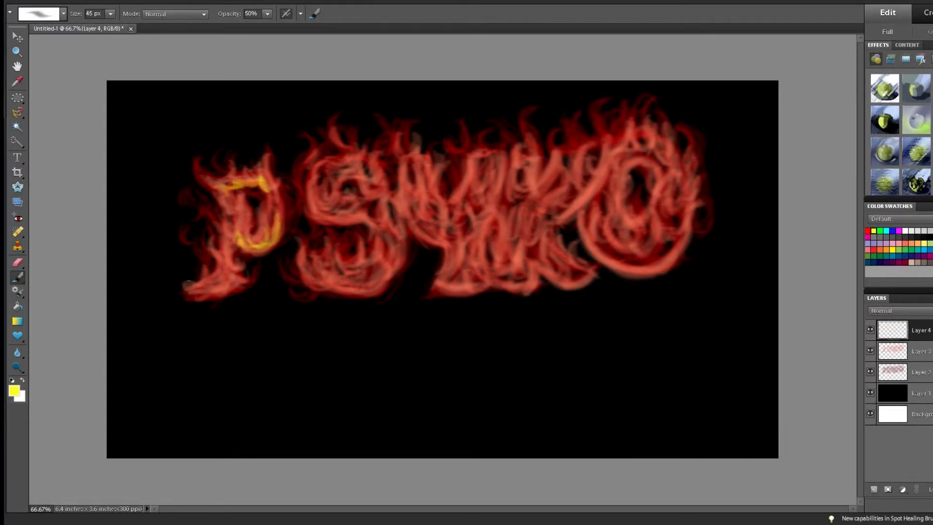
pyautogui.moveTo(342, 175)
pyautogui.mouseDown()
pyautogui.moveTo(336, 221)
pyautogui.moveTo(316, 213)
pyautogui.moveTo(356, 161)
pyautogui.mouseUp()
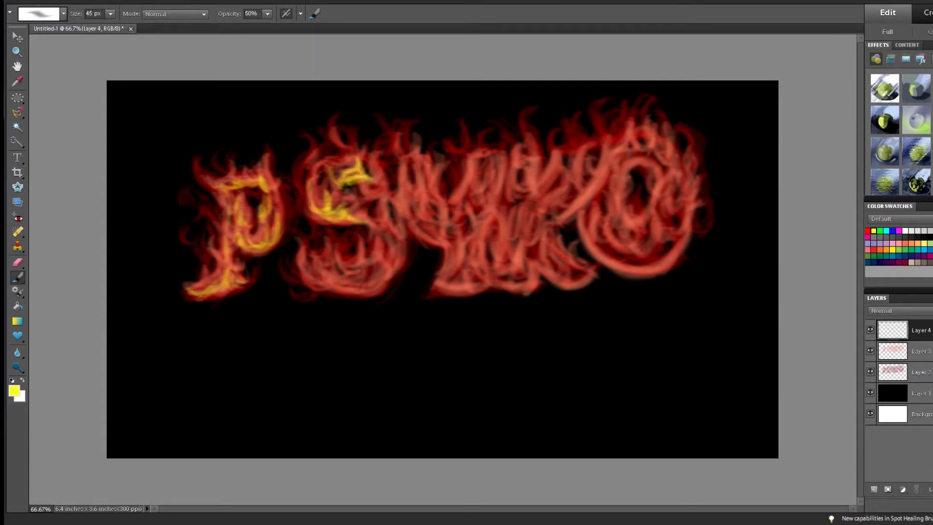
pyautogui.moveTo(374, 210); pyautogui.dragTo(388, 248)
pyautogui.moveTo(295, 258)
pyautogui.mouseDown()
pyautogui.moveTo(370, 299)
pyautogui.moveTo(389, 246)
pyautogui.mouseUp()
pyautogui.moveTo(339, 286); pyautogui.dragTo(384, 272)
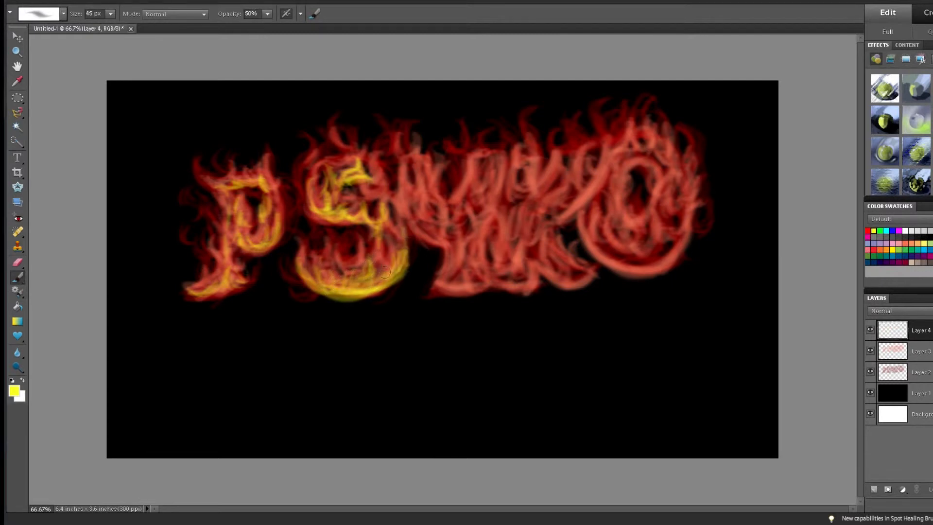
# Paint yellow flame highlights along the arms, stem and base of the Y.
pyautogui.moveTo(402, 179); pyautogui.dragTo(436, 252)
pyautogui.moveTo(411, 215); pyautogui.dragTo(445, 245)
pyautogui.moveTo(419, 207)
pyautogui.mouseDown()
pyautogui.moveTo(432, 239)
pyautogui.moveTo(413, 219)
pyautogui.mouseUp()
pyautogui.moveTo(429, 157); pyautogui.dragTo(439, 197)
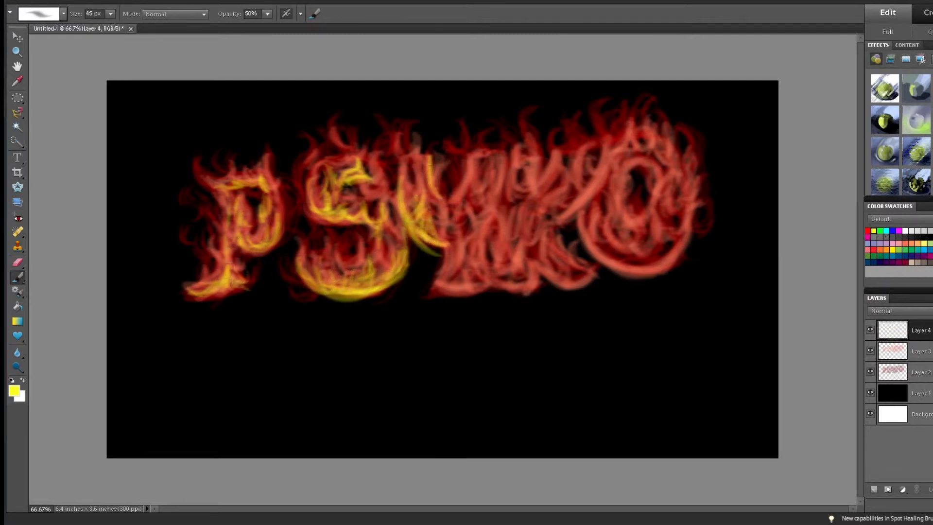
pyautogui.moveTo(467, 158); pyautogui.dragTo(456, 189)
pyautogui.moveTo(464, 237)
pyautogui.mouseDown()
pyautogui.moveTo(496, 199)
pyautogui.moveTo(505, 156)
pyautogui.mouseUp()
pyautogui.moveTo(472, 169)
pyautogui.mouseDown()
pyautogui.moveTo(454, 193)
pyautogui.moveTo(460, 189)
pyautogui.mouseUp()
pyautogui.moveTo(445, 204)
pyautogui.mouseDown()
pyautogui.moveTo(437, 236)
pyautogui.moveTo(449, 234)
pyautogui.mouseUp()
pyautogui.moveTo(464, 233)
pyautogui.mouseDown()
pyautogui.moveTo(482, 199)
pyautogui.moveTo(435, 262)
pyautogui.moveTo(466, 287)
pyautogui.moveTo(481, 253)
pyautogui.moveTo(437, 238)
pyautogui.mouseUp()
pyautogui.moveTo(414, 186); pyautogui.dragTo(406, 156)
# Add more yellow strokes to the upper curve of the S and the top of the P.
pyautogui.moveTo(316, 179)
pyautogui.mouseDown()
pyautogui.moveTo(314, 163)
pyautogui.moveTo(342, 145)
pyautogui.mouseUp()
pyautogui.moveTo(343, 151)
pyautogui.mouseDown()
pyautogui.moveTo(370, 163)
pyautogui.moveTo(384, 192)
pyautogui.mouseUp()
pyautogui.moveTo(382, 197)
pyautogui.mouseDown()
pyautogui.moveTo(362, 189)
pyautogui.moveTo(369, 184)
pyautogui.mouseUp()
pyautogui.moveTo(236, 187); pyautogui.dragTo(257, 185)
# Paint yellow flame highlights along the stem, arms and lower leg of the K.
pyautogui.moveTo(541, 153); pyautogui.dragTo(529, 186)
pyautogui.moveTo(579, 208); pyautogui.dragTo(552, 229)
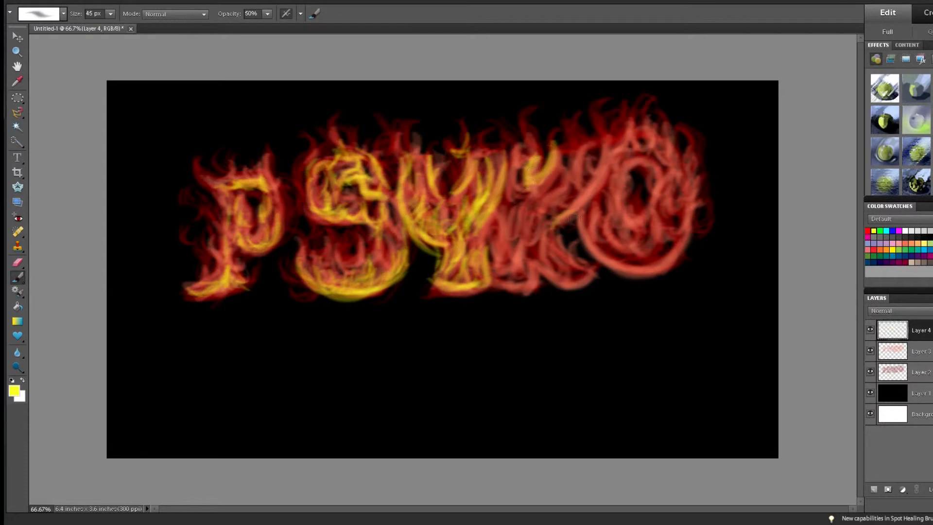
pyautogui.moveTo(583, 176); pyautogui.dragTo(547, 221)
pyautogui.moveTo(597, 156); pyautogui.dragTo(573, 195)
pyautogui.moveTo(612, 136); pyautogui.dragTo(573, 197)
pyautogui.moveTo(495, 214)
pyautogui.mouseDown()
pyautogui.moveTo(499, 274)
pyautogui.moveTo(528, 289)
pyautogui.moveTo(574, 292)
pyautogui.moveTo(531, 220)
pyautogui.mouseUp()
pyautogui.moveTo(543, 269); pyautogui.dragTo(527, 199)
pyautogui.moveTo(516, 279); pyautogui.dragTo(510, 197)
pyautogui.moveTo(561, 294); pyautogui.dragTo(591, 277)
pyautogui.moveTo(586, 272)
pyautogui.mouseDown()
pyautogui.moveTo(569, 251)
pyautogui.moveTo(582, 282)
pyautogui.mouseUp()
# Paint yellow flame highlights around the O and add a few more inside the lower curve of the S.
pyautogui.moveTo(581, 207)
pyautogui.mouseDown()
pyautogui.moveTo(586, 250)
pyautogui.moveTo(692, 224)
pyautogui.moveTo(697, 138)
pyautogui.mouseUp()
pyautogui.moveTo(640, 151)
pyautogui.mouseDown()
pyautogui.moveTo(620, 177)
pyautogui.moveTo(631, 143)
pyautogui.moveTo(668, 204)
pyautogui.mouseUp()
pyautogui.moveTo(668, 170); pyautogui.dragTo(679, 233)
pyautogui.moveTo(608, 226)
pyautogui.mouseDown()
pyautogui.moveTo(611, 256)
pyautogui.moveTo(598, 199)
pyautogui.moveTo(632, 258)
pyautogui.mouseUp()
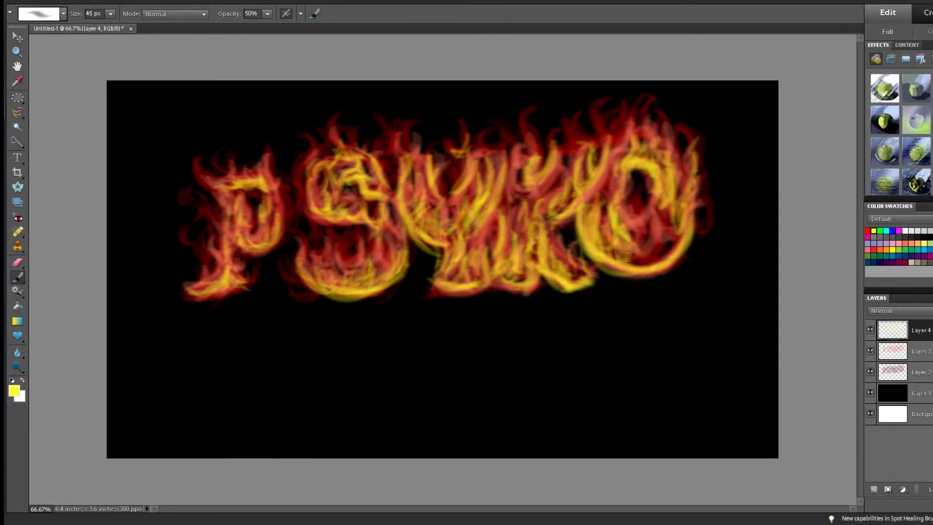
pyautogui.moveTo(637, 214); pyautogui.dragTo(654, 272)
pyautogui.moveTo(597, 233)
pyautogui.mouseDown()
pyautogui.moveTo(653, 251)
pyautogui.moveTo(675, 216)
pyautogui.moveTo(683, 236)
pyautogui.mouseUp()
pyautogui.moveTo(369, 243)
pyautogui.mouseDown()
pyautogui.moveTo(377, 279)
pyautogui.moveTo(337, 289)
pyautogui.moveTo(331, 274)
pyautogui.mouseUp()
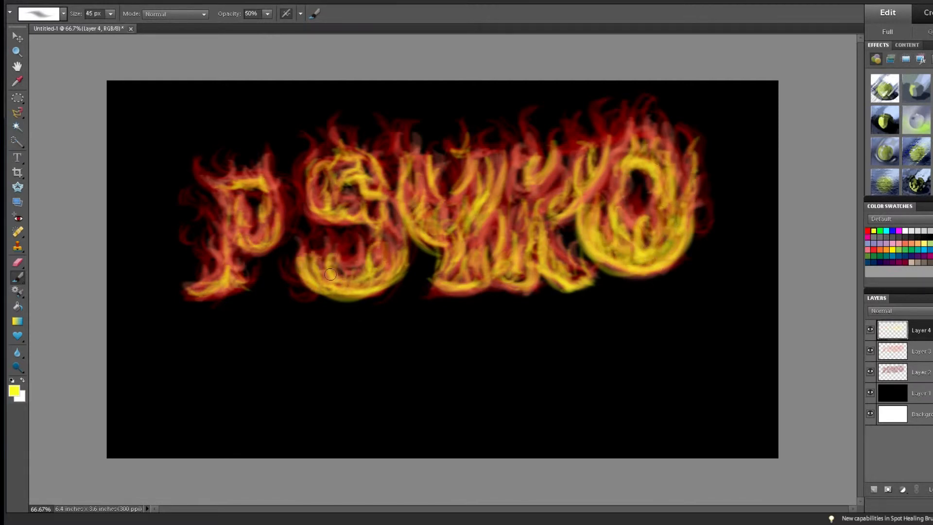
# Add a new layer and paint white hot-spot highlights along the lower edges and inner curves of all the letters.
pyautogui.click(905, 232)
pyautogui.click(874, 489)
pyautogui.moveTo(241, 249); pyautogui.dragTo(277, 239)
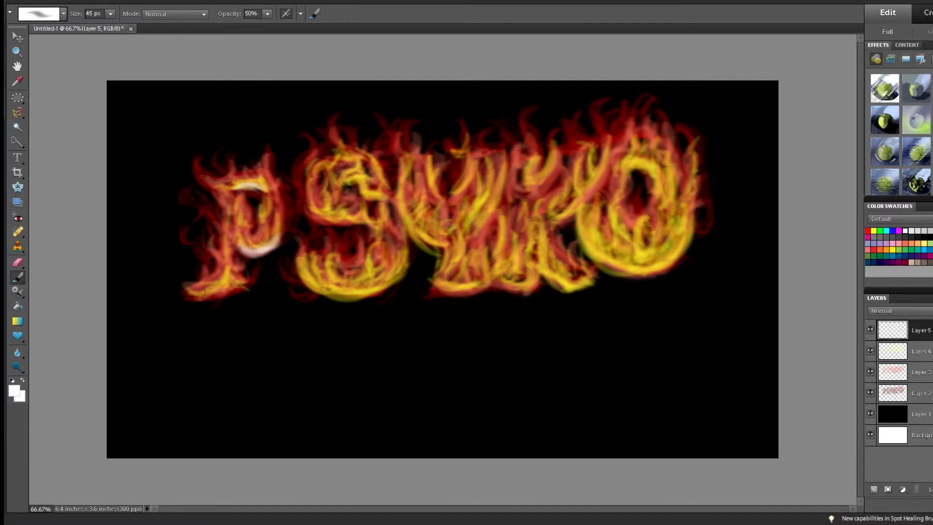
pyautogui.moveTo(196, 293); pyautogui.dragTo(234, 289)
pyautogui.moveTo(298, 267)
pyautogui.mouseDown()
pyautogui.moveTo(380, 295)
pyautogui.moveTo(407, 254)
pyautogui.mouseUp()
pyautogui.moveTo(340, 178)
pyautogui.mouseDown()
pyautogui.moveTo(356, 171)
pyautogui.moveTo(363, 187)
pyautogui.mouseUp()
pyautogui.moveTo(322, 212)
pyautogui.mouseDown()
pyautogui.moveTo(445, 246)
pyautogui.moveTo(505, 184)
pyautogui.mouseUp()
pyautogui.moveTo(440, 282)
pyautogui.mouseDown()
pyautogui.moveTo(564, 277)
pyautogui.moveTo(593, 288)
pyautogui.mouseUp()
pyautogui.moveTo(586, 214)
pyautogui.mouseDown()
pyautogui.moveTo(605, 255)
pyautogui.moveTo(661, 264)
pyautogui.moveTo(692, 230)
pyautogui.mouseUp()
pyautogui.moveTo(651, 156); pyautogui.dragTo(619, 162)
# Hide Layers 5 and 4 and apply a Gaussian Blur to Layer 3.
pyautogui.click(914, 372)
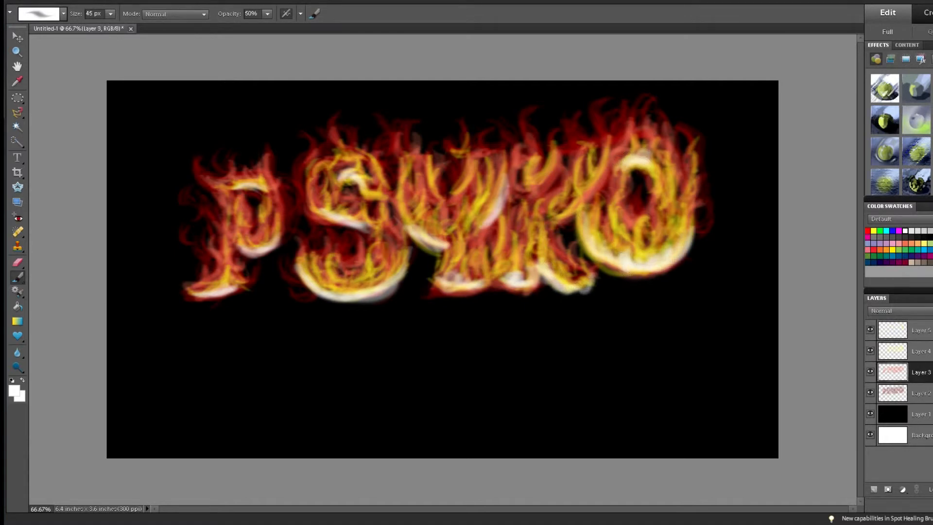
pyautogui.click(870, 329)
pyautogui.click(871, 350)
pyautogui.click(195, 2)
pyautogui.moveTo(204, 70)
pyautogui.click(157, 99)
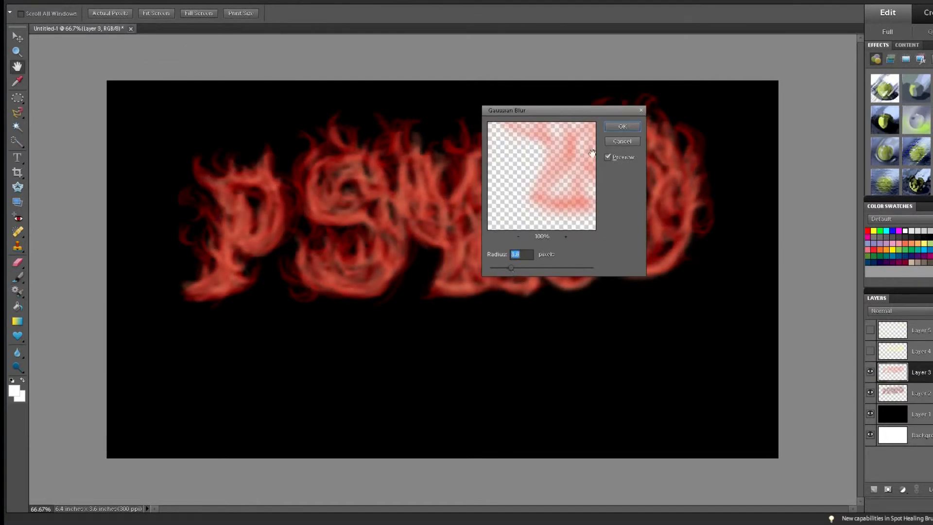
pyautogui.click(622, 127)
# Show Layer 4 and repeat the Gaussian Blur on it.
pyautogui.click(870, 350)
pyautogui.click(914, 351)
pyautogui.click(195, 2)
pyautogui.click(206, 5)
# Show Layer 5 and repeat the Gaussian Blur on it.
pyautogui.click(913, 330)
pyautogui.click(870, 330)
pyautogui.click(195, 2)
pyautogui.click(206, 6)
# Increase the brightness of Layer 2 with the Brightness/Contrast adjustment.
pyautogui.click(914, 393)
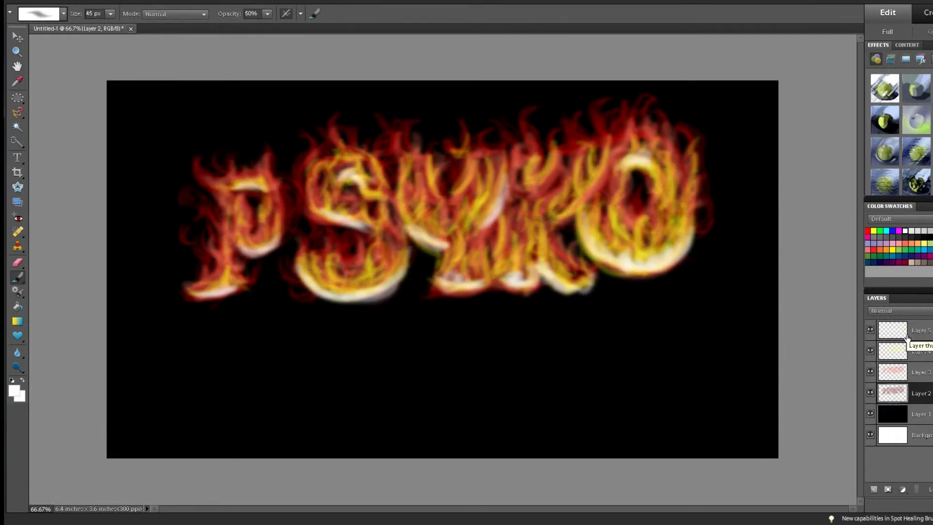
pyautogui.click(108, 3)
pyautogui.moveTo(117, 82)
pyautogui.click(282, 94)
pyautogui.moveTo(620, 204)
pyautogui.mouseDown()
pyautogui.moveTo(654, 203)
pyautogui.moveTo(638, 203)
pyautogui.mouseUp()
pyautogui.click(725, 167)
# Try adjusting the brightness of Layer 4 with Brightness/Contrast.
pyautogui.click(914, 372)
pyautogui.click(913, 351)
pyautogui.click(108, 3)
pyautogui.moveTo(144, 90)
pyautogui.click(282, 94)
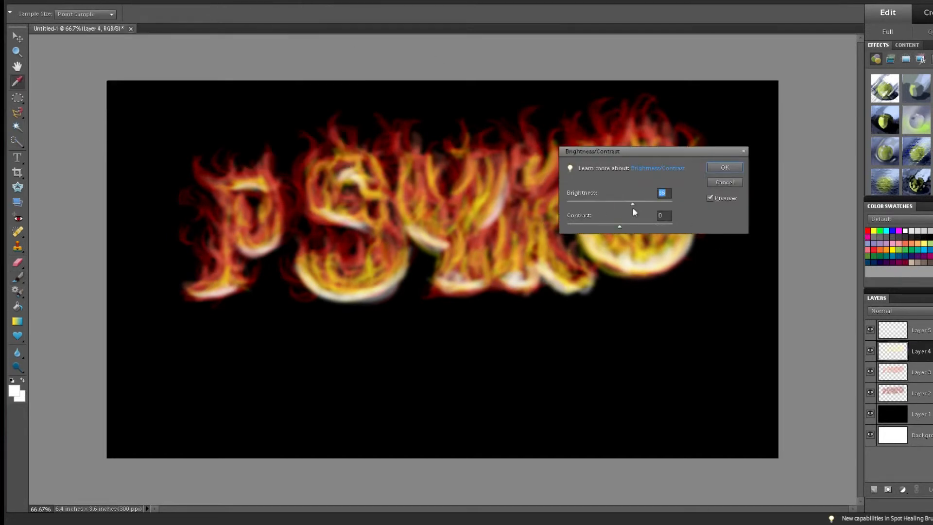
pyautogui.press('Return')
pyautogui.press('b')
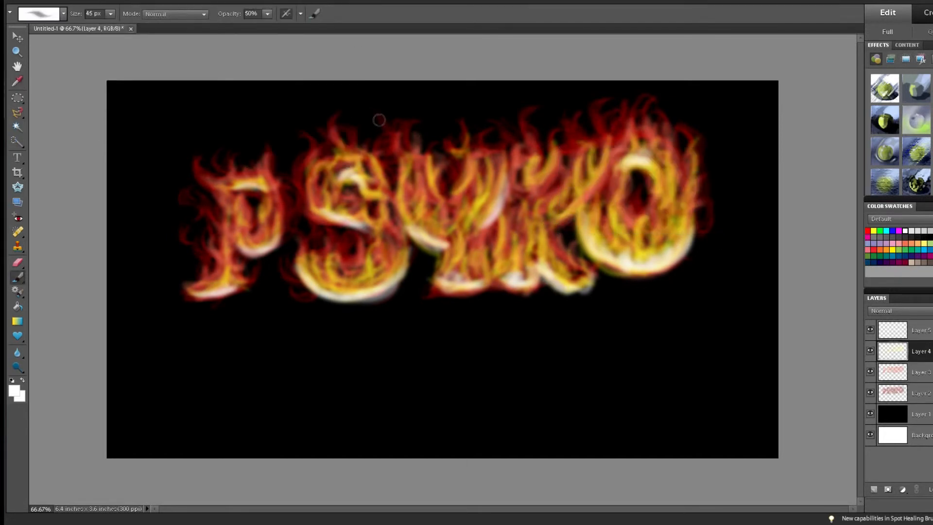
# Try the Lens Flare filter on the flame layers.
pyautogui.click(197, 2)
pyautogui.moveTo(203, 122)
pyautogui.click(144, 151)
pyautogui.click(564, 129)
pyautogui.click(926, 393)
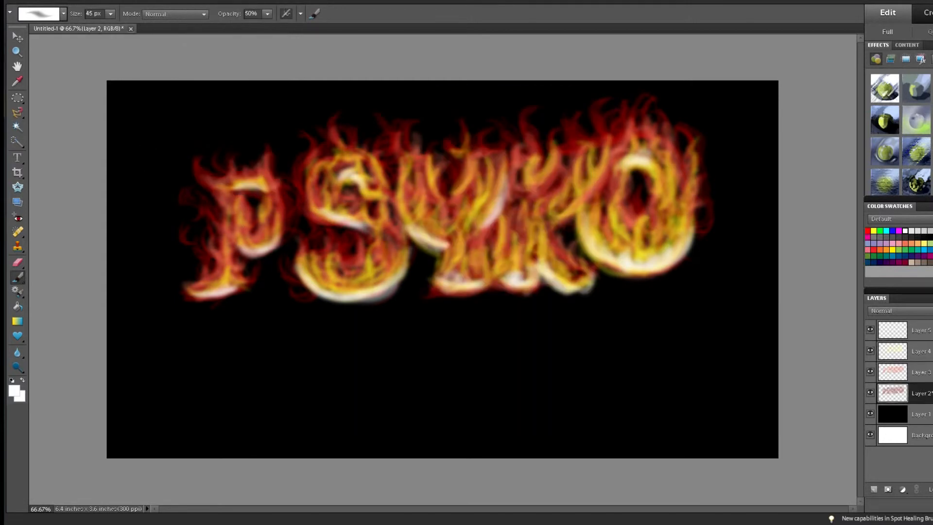
pyautogui.keyDown('shift'); pyautogui.click(917, 330); pyautogui.keyUp('shift')
pyautogui.click(930, 349)
pyautogui.click(187, 2)
pyautogui.moveTo(209, 120)
pyautogui.click(139, 151)
pyautogui.moveTo(452, 165); pyautogui.dragTo(469, 173)
pyautogui.click(563, 114)
# Try flattening the image and applying the Lighting Effects filter to it.
pyautogui.click(61, 1)
pyautogui.click(73, 4)
pyautogui.click(187, 2)
pyautogui.moveTo(209, 119)
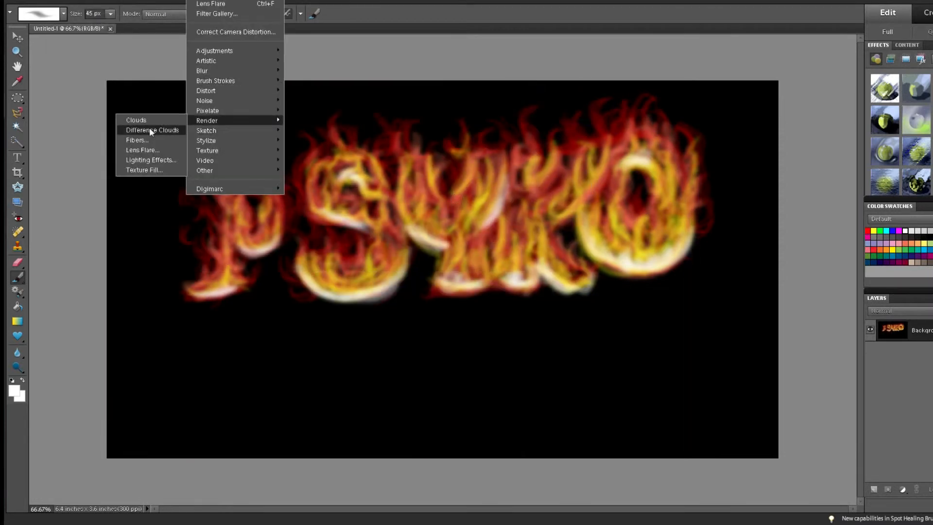
pyautogui.click(160, 160)
pyautogui.moveTo(448, 243); pyautogui.dragTo(419, 247)
pyautogui.moveTo(419, 209)
pyautogui.mouseDown()
pyautogui.moveTo(419, 199)
pyautogui.moveTo(457, 199)
pyautogui.moveTo(419, 199)
pyautogui.mouseUp()
pyautogui.click(635, 94)
# Try lowering the brightness and contrast of the flattened image.
pyautogui.click(60, 1)
pyautogui.click(60, 1)
pyautogui.click(109, 1)
pyautogui.click(58, 92)
pyautogui.moveTo(618, 204); pyautogui.dragTo(598, 205)
pyautogui.moveTo(618, 225); pyautogui.dragTo(596, 225)
pyautogui.click(725, 167)
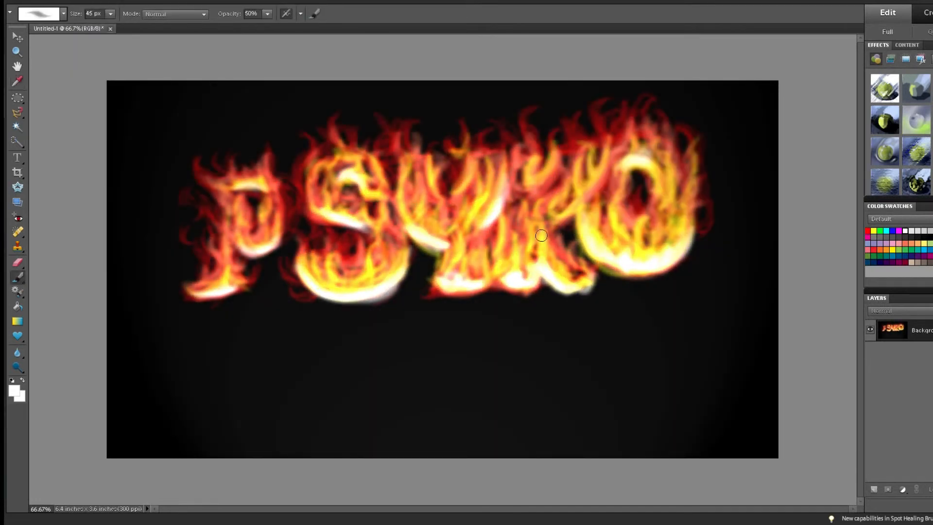
# Undo the flattening, the filters and the brightness adjustments, back to the separate blurred layers.
pyautogui.hotkey('ctrl', 'z')
pyautogui.hotkey('ctrl', 'z')
pyautogui.hotkey('ctrl', 'z')
pyautogui.hotkey('ctrl', 'z')
pyautogui.hotkey('ctrl', 'z')
pyautogui.hotkey('ctrl', 'z')
pyautogui.hotkey('ctrl', 'z')
pyautogui.hotkey('ctrl', 'z')
pyautogui.hotkey('ctrl', 'z')
pyautogui.hotkey('ctrl', 'z')
pyautogui.hotkey('ctrl', 'z')
pyautogui.hotkey('ctrl', 'z')
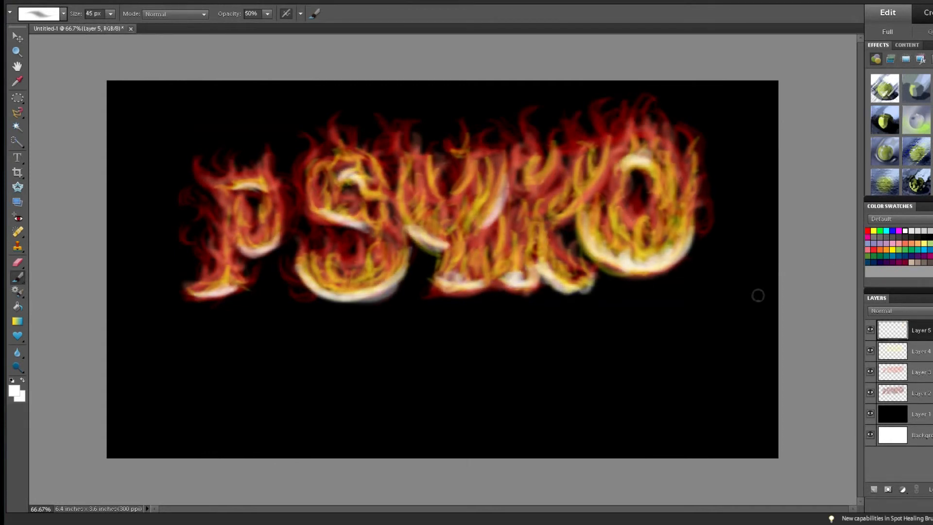
# Add a layer on top and another directly above the black layer, painting red around the letters on the latter with a 93 px brush.
pyautogui.click(875, 489)
pyautogui.click(904, 412)
pyautogui.click(868, 238)
pyautogui.click(111, 13)
pyautogui.click(107, 25)
pyautogui.click(892, 436)
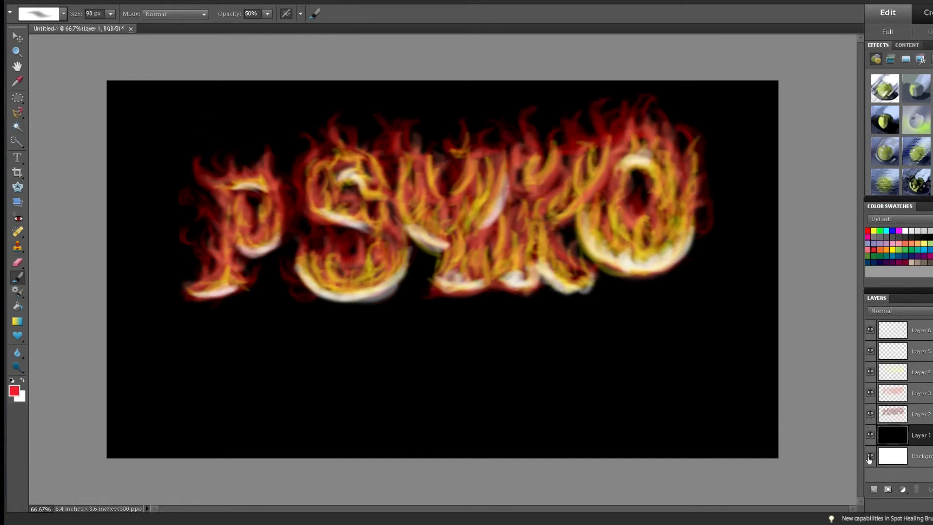
pyautogui.click(873, 489)
pyautogui.moveTo(182, 127)
pyautogui.mouseDown()
pyautogui.moveTo(196, 170)
pyautogui.moveTo(252, 156)
pyautogui.moveTo(253, 264)
pyautogui.moveTo(204, 228)
pyautogui.moveTo(268, 277)
pyautogui.moveTo(297, 248)
pyautogui.moveTo(325, 138)
pyautogui.moveTo(681, 112)
pyautogui.moveTo(647, 280)
pyautogui.moveTo(548, 297)
pyautogui.moveTo(423, 293)
pyautogui.mouseUp()
# Soften the red strokes around the letters on Layer 7 with a Gaussian Blur.
pyautogui.click(200, 1)
pyautogui.moveTo(200, 71)
pyautogui.click(153, 102)
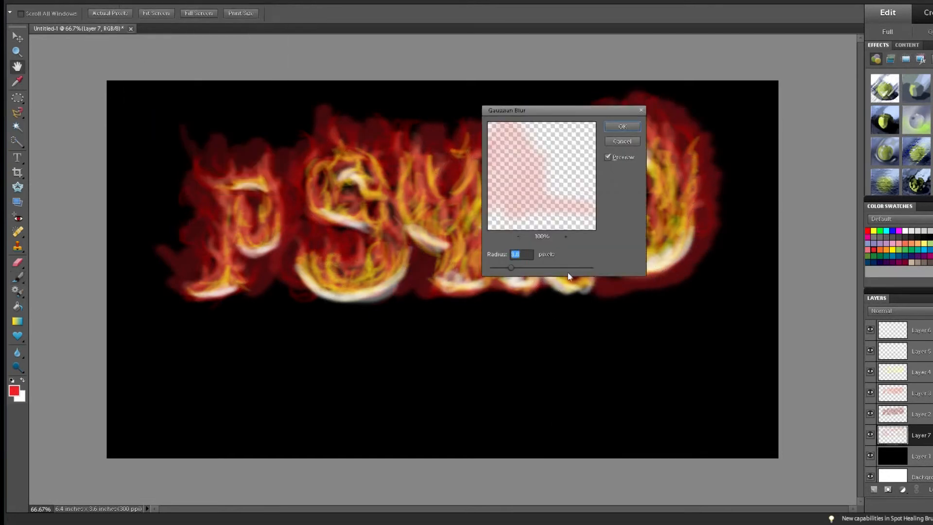
pyautogui.press('Return')
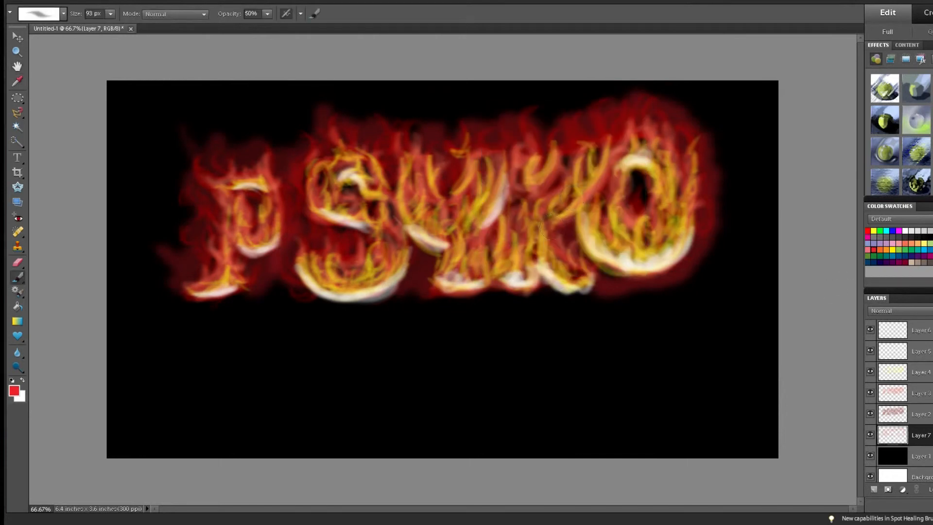
# Add a new top layer filled with orange and set its blending mode to Soft Light.
pyautogui.click(872, 489)
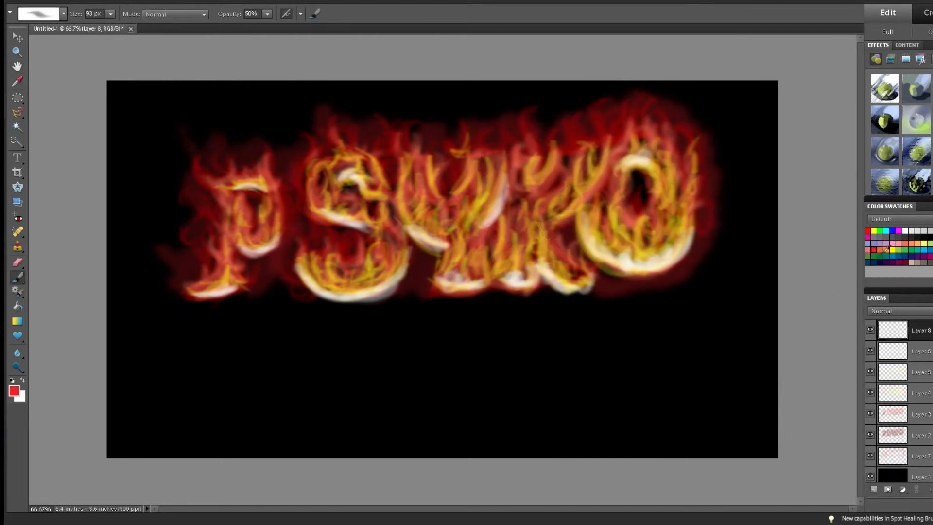
pyautogui.click(887, 249)
pyautogui.press('k')
pyautogui.click(16, 391)
pyautogui.click(532, 269)
pyautogui.click(516, 145)
pyautogui.moveTo(531, 270); pyautogui.dragTo(532, 271)
pyautogui.click(615, 117)
pyautogui.click(429, 212)
pyautogui.click(905, 311)
pyautogui.click(883, 191)
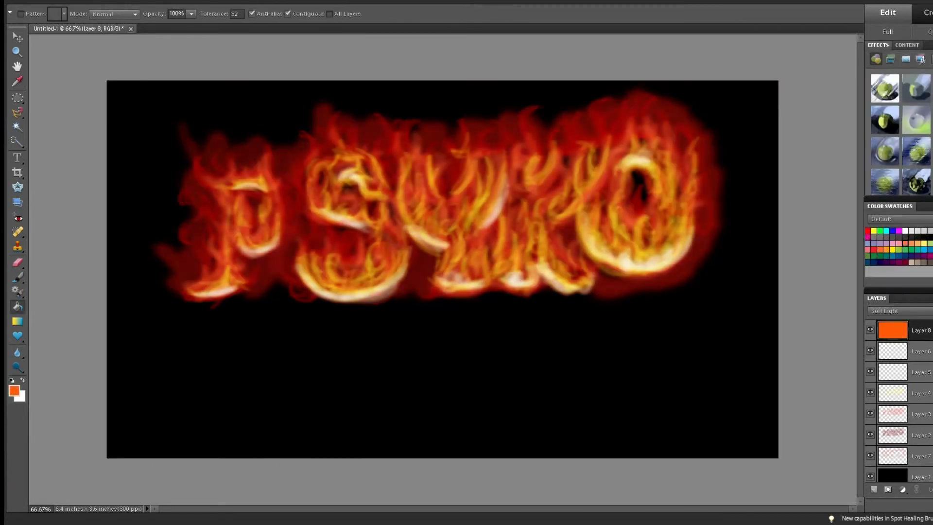
# Apply a much stronger Gaussian Blur to Layer 7 to spread the red into a wide glow.
pyautogui.click(905, 455)
pyautogui.click(197, 2)
pyautogui.moveTo(202, 70)
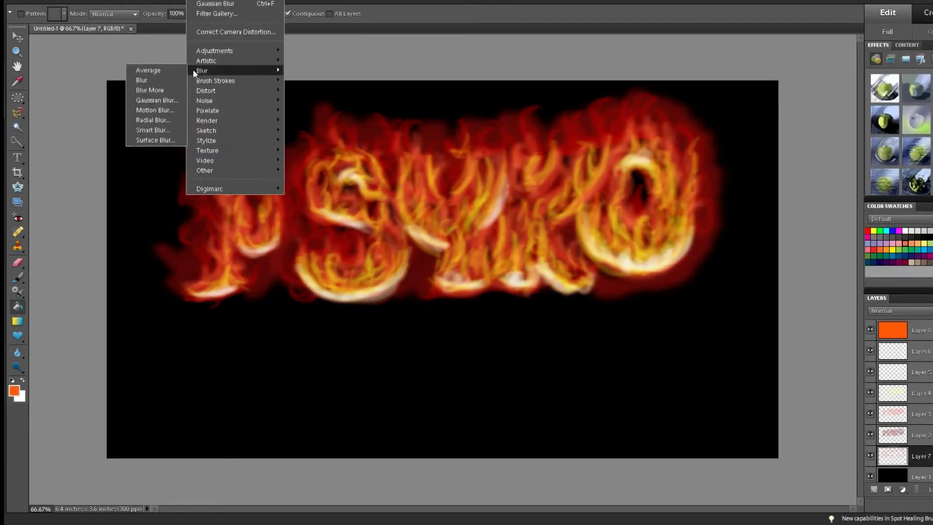
pyautogui.click(155, 100)
pyautogui.moveTo(547, 273); pyautogui.dragTo(557, 274)
pyautogui.click(622, 125)
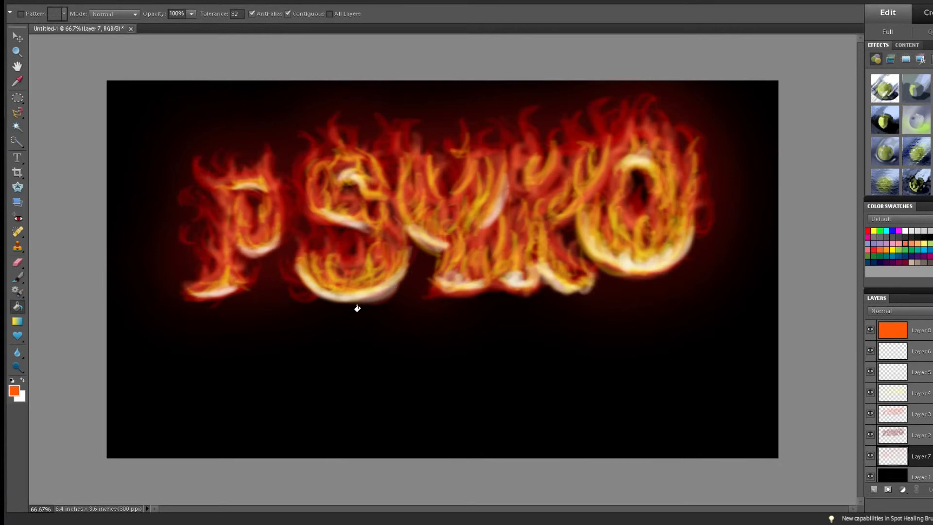
# Paint small stray flames above and beside the letters on Layer 2 in light red with a 25 px brush.
pyautogui.click(894, 435)
pyautogui.click(868, 249)
pyautogui.press('b')
pyautogui.moveTo(186, 128); pyautogui.dragTo(191, 140)
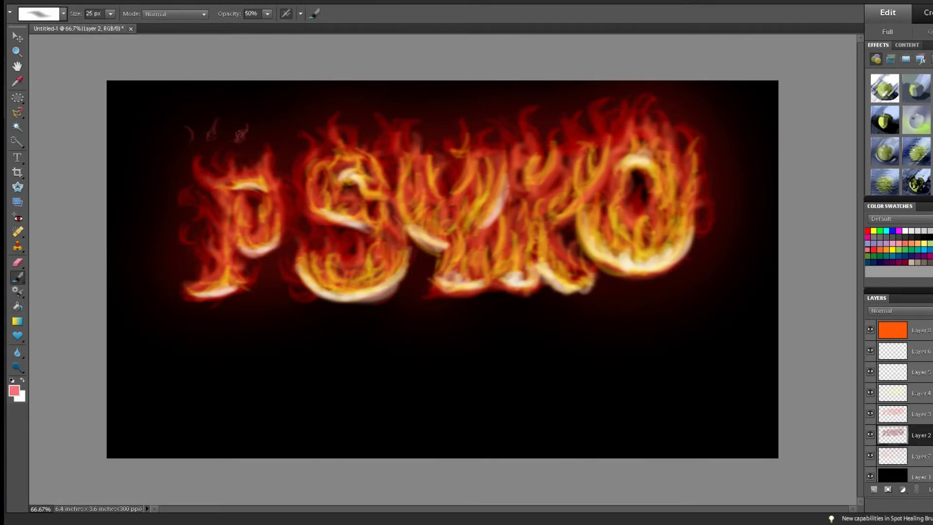
pyautogui.moveTo(174, 182); pyautogui.dragTo(177, 161)
pyautogui.moveTo(271, 139); pyautogui.dragTo(275, 126)
pyautogui.moveTo(356, 121); pyautogui.dragTo(359, 94)
pyautogui.click(913, 236)
pyautogui.moveTo(692, 115); pyautogui.dragTo(696, 107)
pyautogui.moveTo(425, 92); pyautogui.dragTo(415, 106)
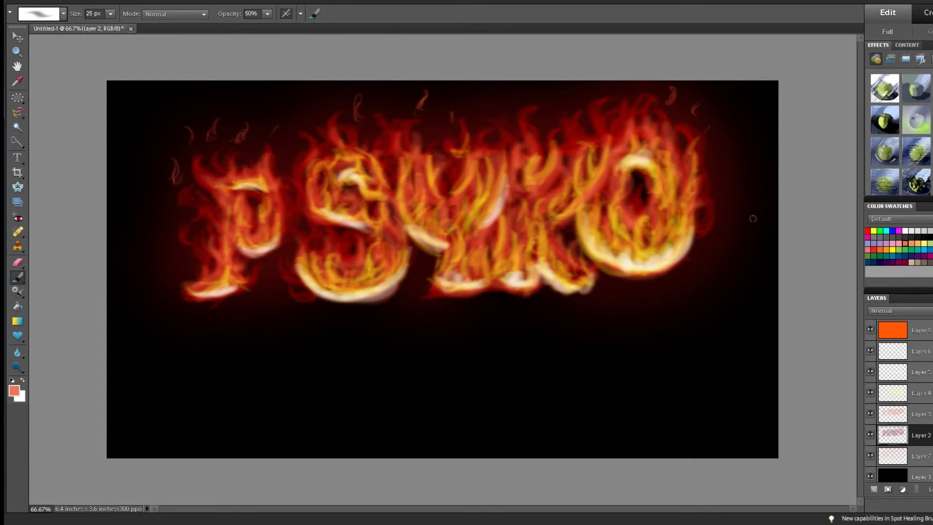
# Apply a Gaussian Blur to the yellow strokes on Layer 4.
pyautogui.click(926, 402)
pyautogui.click(195, 2)
pyautogui.moveTo(204, 72)
pyautogui.click(313, 102)
pyautogui.moveTo(520, 267); pyautogui.dragTo(523, 269)
pyautogui.click(617, 126)
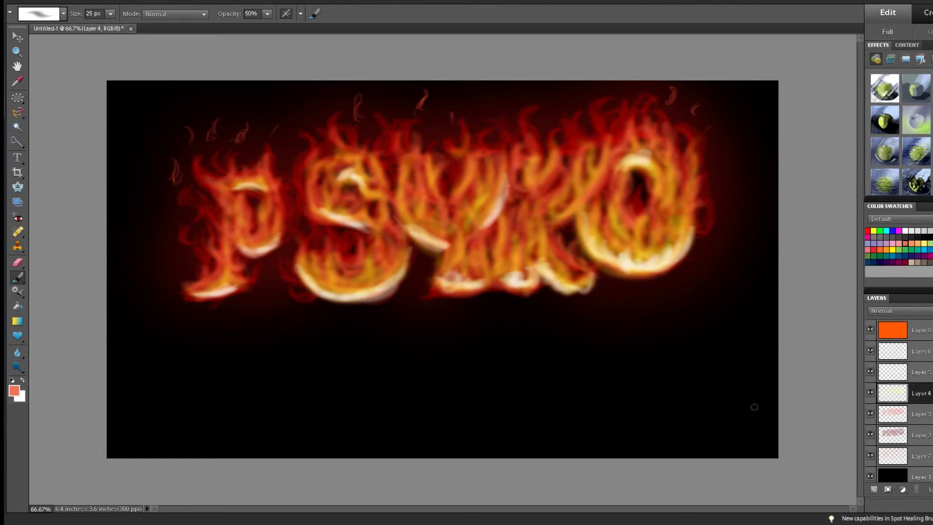
# Paint white highlight strokes along the upper diagonal arm of the K on Layer 5.
pyautogui.click(914, 371)
pyautogui.click(905, 231)
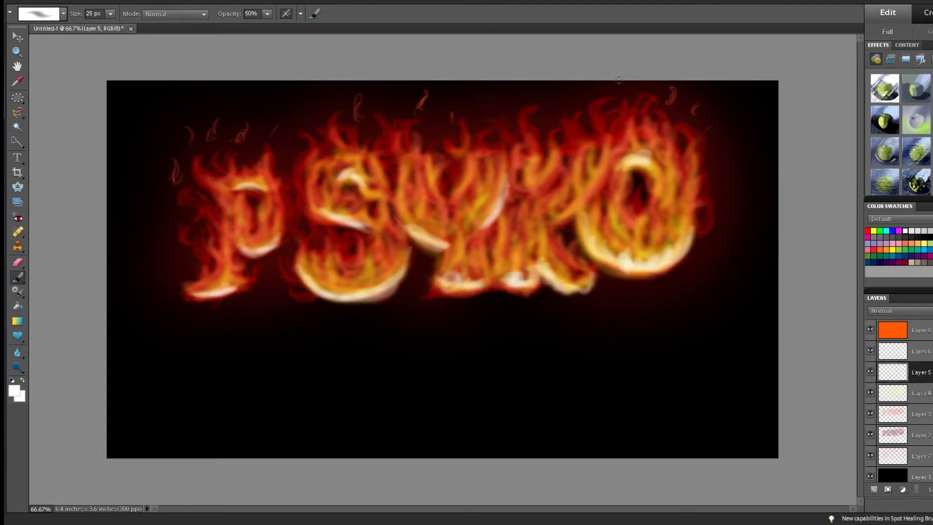
pyautogui.moveTo(574, 202)
pyautogui.mouseDown()
pyautogui.moveTo(552, 218)
pyautogui.moveTo(610, 146)
pyautogui.mouseUp()
pyautogui.moveTo(554, 217); pyautogui.dragTo(588, 190)
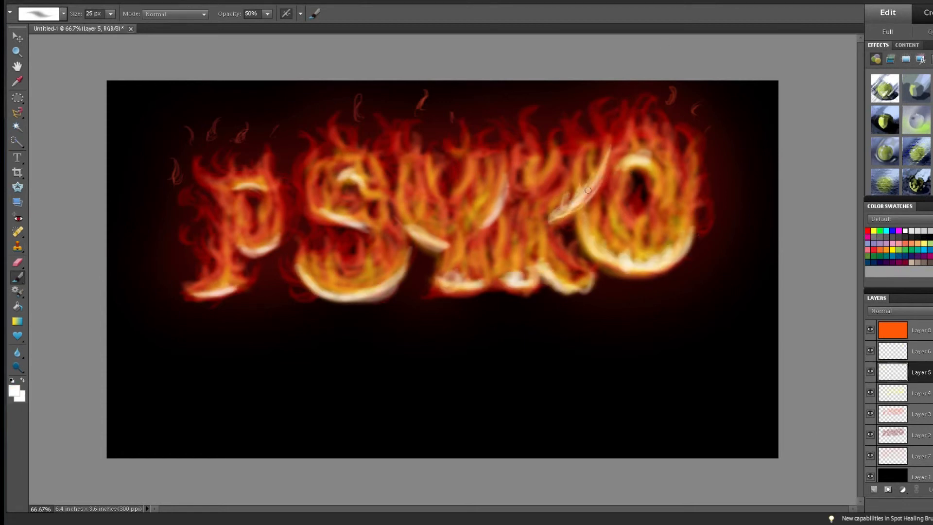
# Soften the new white highlight on the K using the Blur tool at 65 px and 100% strength.
pyautogui.click(18, 353)
pyautogui.click(63, 14)
pyautogui.click(104, 60)
pyautogui.click(113, 14)
pyautogui.click(133, 25)
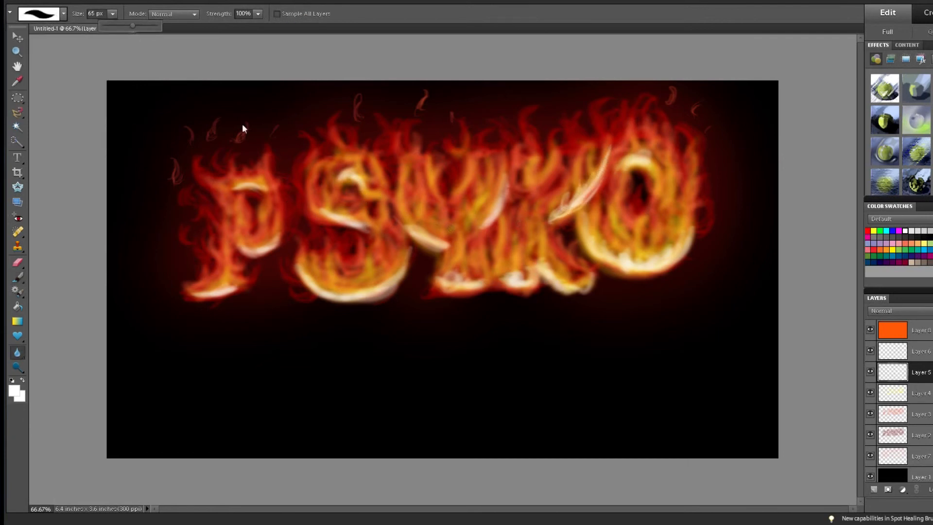
pyautogui.moveTo(602, 163); pyautogui.dragTo(597, 182)
# Merge all the flame layers from Layer 6 down to Layer 7 into one layer.
pyautogui.click(922, 351)
pyautogui.keyDown('shift'); pyautogui.click(921, 455); pyautogui.keyUp('shift')
pyautogui.hotkey('ctrl', 'e')
# Smudge the flames of the P and S upward with the Smudge tool at 48 px and 100% strength.
pyautogui.press('r')
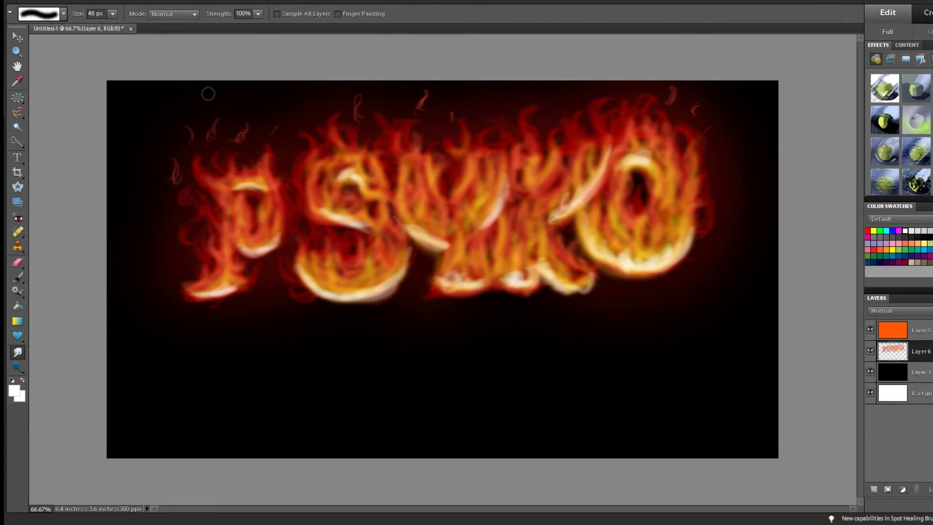
pyautogui.moveTo(230, 175)
pyautogui.mouseDown()
pyautogui.moveTo(226, 157)
pyautogui.moveTo(251, 160)
pyautogui.mouseUp()
pyautogui.moveTo(279, 188); pyautogui.dragTo(272, 164)
pyautogui.moveTo(222, 247); pyautogui.dragTo(212, 236)
pyautogui.moveTo(222, 226); pyautogui.dragTo(209, 214)
pyautogui.moveTo(215, 260); pyautogui.dragTo(208, 244)
pyautogui.moveTo(210, 285)
pyautogui.mouseDown()
pyautogui.moveTo(203, 263)
pyautogui.moveTo(243, 268)
pyautogui.moveTo(257, 241)
pyautogui.mouseUp()
pyautogui.moveTo(264, 248); pyautogui.dragTo(308, 154)
pyautogui.moveTo(319, 190)
pyautogui.mouseDown()
pyautogui.moveTo(326, 151)
pyautogui.moveTo(348, 150)
pyautogui.mouseUp()
pyautogui.moveTo(344, 177); pyautogui.dragTo(342, 164)
pyautogui.moveTo(325, 211); pyautogui.dragTo(321, 196)
pyautogui.moveTo(340, 217)
pyautogui.mouseDown()
pyautogui.moveTo(337, 194)
pyautogui.moveTo(367, 192)
pyautogui.mouseUp()
pyautogui.moveTo(379, 181); pyautogui.dragTo(387, 158)
pyautogui.moveTo(324, 275)
pyautogui.mouseDown()
pyautogui.moveTo(298, 237)
pyautogui.moveTo(343, 263)
pyautogui.mouseUp()
pyautogui.moveTo(374, 264); pyautogui.dragTo(372, 249)
pyautogui.moveTo(388, 282)
pyautogui.mouseDown()
pyautogui.moveTo(392, 254)
pyautogui.moveTo(370, 275)
pyautogui.mouseUp()
pyautogui.moveTo(348, 295); pyautogui.dragTo(342, 277)
pyautogui.moveTo(324, 291); pyautogui.dragTo(311, 273)
# Smudge the flames of the Y, K and O upward and retouch the lower curve of the S.
pyautogui.moveTo(414, 214)
pyautogui.mouseDown()
pyautogui.moveTo(427, 187)
pyautogui.moveTo(408, 155)
pyautogui.mouseUp()
pyautogui.moveTo(436, 169); pyautogui.dragTo(430, 145)
pyautogui.moveTo(478, 175); pyautogui.dragTo(473, 131)
pyautogui.moveTo(486, 220)
pyautogui.mouseDown()
pyautogui.moveTo(480, 188)
pyautogui.moveTo(493, 174)
pyautogui.mouseUp()
pyautogui.moveTo(448, 279); pyautogui.dragTo(457, 245)
pyautogui.moveTo(457, 237); pyautogui.dragTo(438, 199)
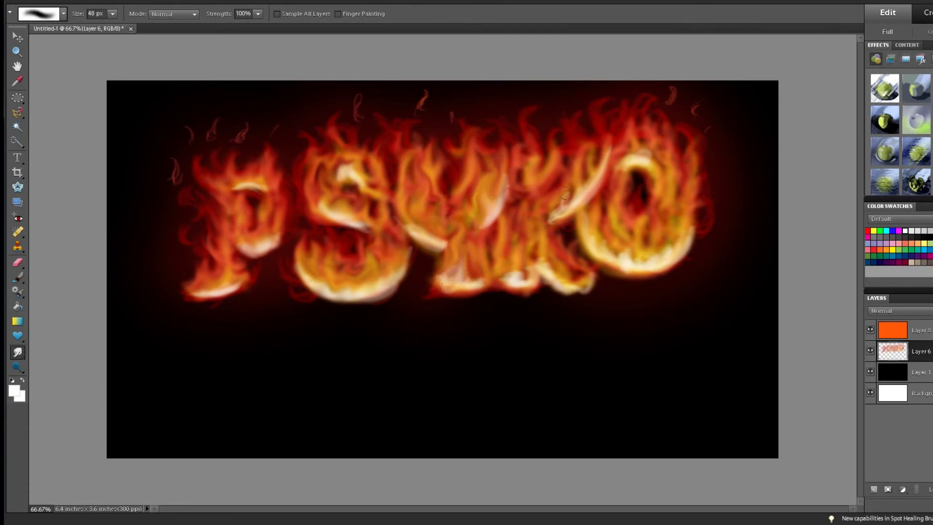
pyautogui.moveTo(489, 243); pyautogui.dragTo(523, 168)
pyautogui.moveTo(559, 205); pyautogui.dragTo(564, 179)
pyautogui.moveTo(629, 120); pyautogui.dragTo(632, 101)
pyautogui.moveTo(672, 135); pyautogui.dragTo(678, 113)
pyautogui.moveTo(698, 156); pyautogui.dragTo(706, 117)
pyautogui.moveTo(702, 189); pyautogui.dragTo(702, 164)
pyautogui.moveTo(675, 251)
pyautogui.mouseDown()
pyautogui.moveTo(672, 238)
pyautogui.moveTo(648, 235)
pyautogui.mouseUp()
pyautogui.moveTo(429, 288); pyautogui.dragTo(433, 256)
pyautogui.moveTo(300, 279)
pyautogui.mouseDown()
pyautogui.moveTo(290, 259)
pyautogui.moveTo(332, 231)
pyautogui.mouseUp()
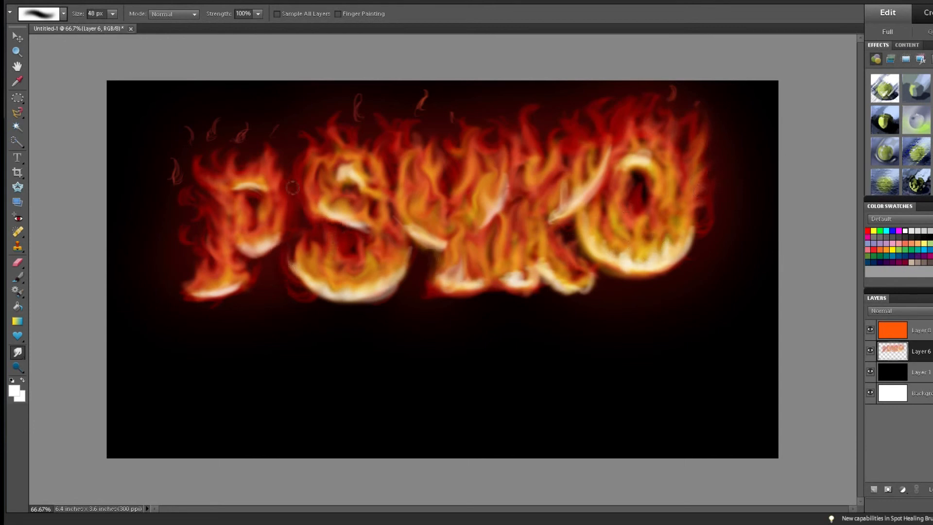
# Smudge the stray flames around the P and the top of the S into upward wisps.
pyautogui.moveTo(174, 179); pyautogui.dragTo(183, 119)
pyautogui.moveTo(211, 136); pyautogui.dragTo(218, 115)
pyautogui.moveTo(238, 139); pyautogui.dragTo(252, 118)
pyautogui.moveTo(371, 158); pyautogui.dragTo(366, 145)
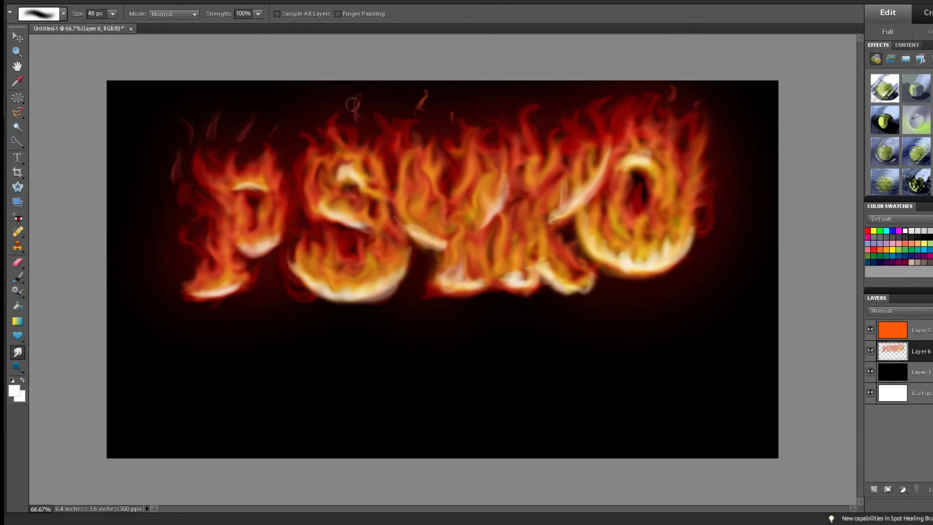
# Smudge the flame tips above the K and O into longer upward licks.
pyautogui.moveTo(551, 141)
pyautogui.mouseDown()
pyautogui.moveTo(570, 108)
pyautogui.moveTo(593, 101)
pyautogui.mouseUp()
pyautogui.moveTo(612, 119); pyautogui.dragTo(609, 101)
pyautogui.moveTo(539, 125); pyautogui.dragTo(524, 104)
pyautogui.moveTo(517, 143); pyautogui.dragTo(508, 126)
pyautogui.moveTo(687, 152); pyautogui.dragTo(702, 130)
pyautogui.moveTo(634, 132); pyautogui.dragTo(622, 110)
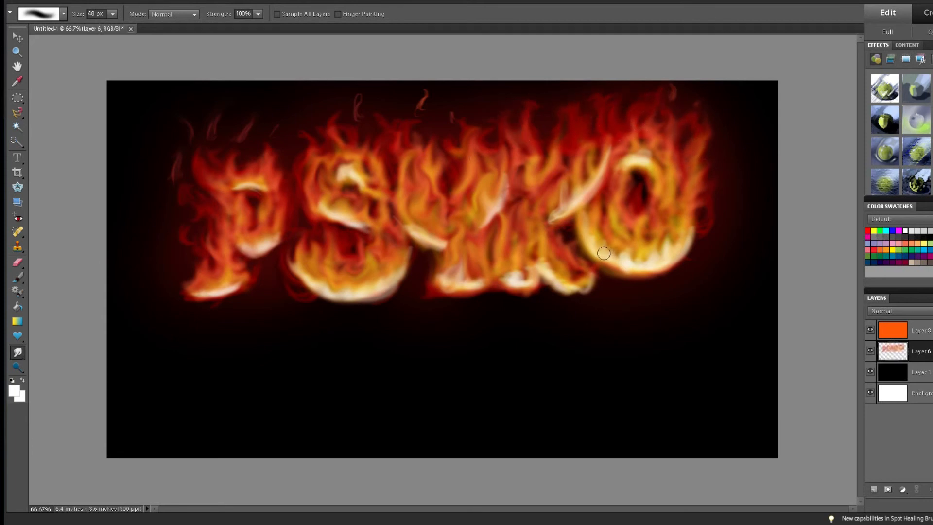
# Merge the flame lettering layer with the black layer beneath it.
pyautogui.keyDown('ctrl'); pyautogui.click(930, 370); pyautogui.keyUp('ctrl')
pyautogui.hotkey('ctrl', 'e')
pyautogui.click(194, 1)
pyautogui.moveTo(209, 121)
pyautogui.click(152, 150)
pyautogui.click(563, 115)
pyautogui.hotkey('ctrl', 'z')
# Apply Lighting Effects to the merged layer with a Default-style Spotlight, moving the light up over the lettering and slightly lowering its intensity.
pyautogui.click(195, 1)
pyautogui.moveTo(208, 120)
pyautogui.click(150, 161)
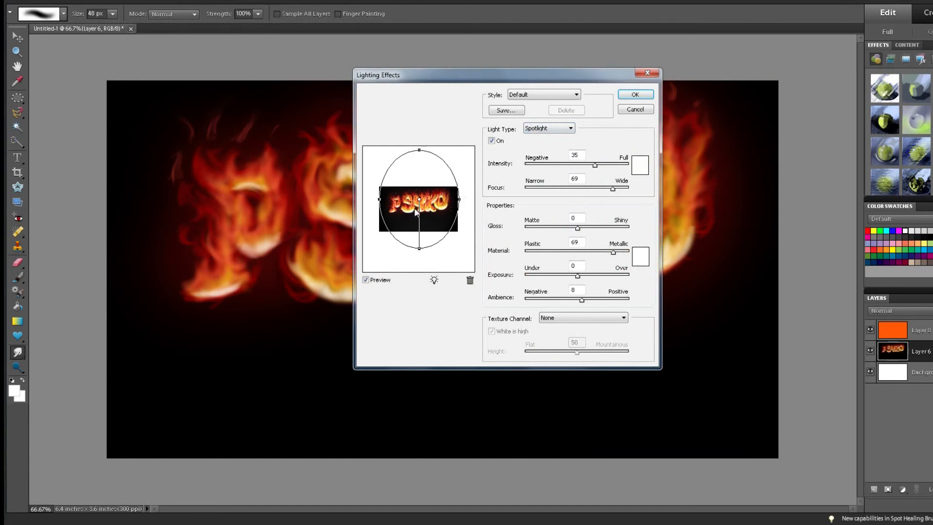
pyautogui.moveTo(420, 198); pyautogui.dragTo(418, 177)
pyautogui.moveTo(595, 166); pyautogui.dragTo(588, 167)
pyautogui.click(634, 93)
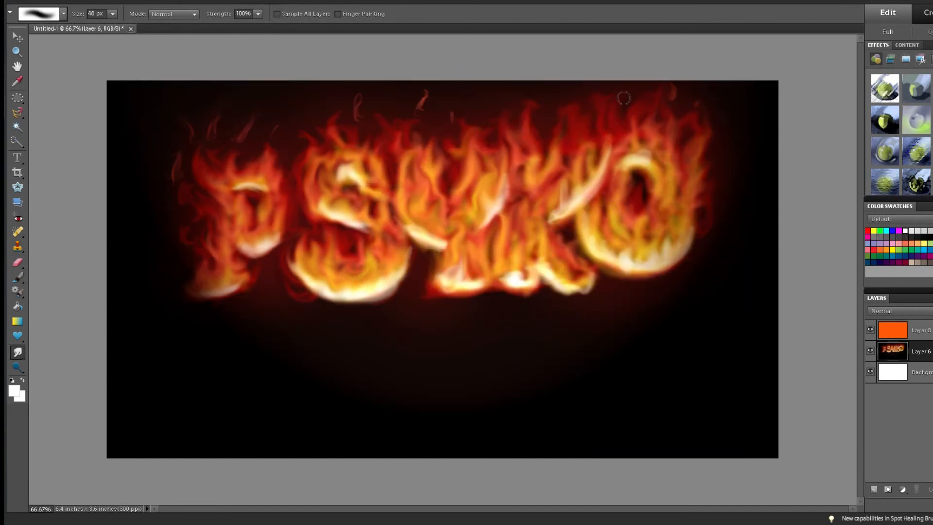